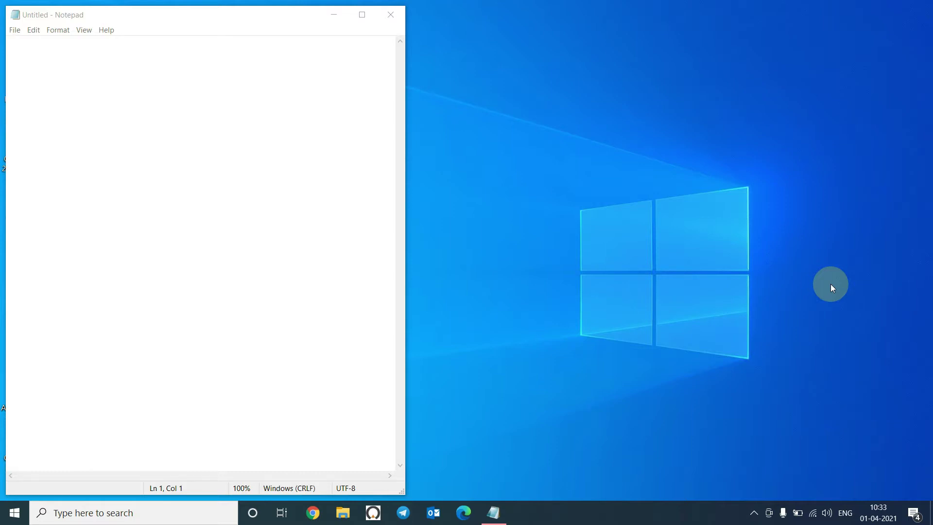
# Open File Explorer on drive E and enter the gsfiles folder
pyautogui.press('super+e')
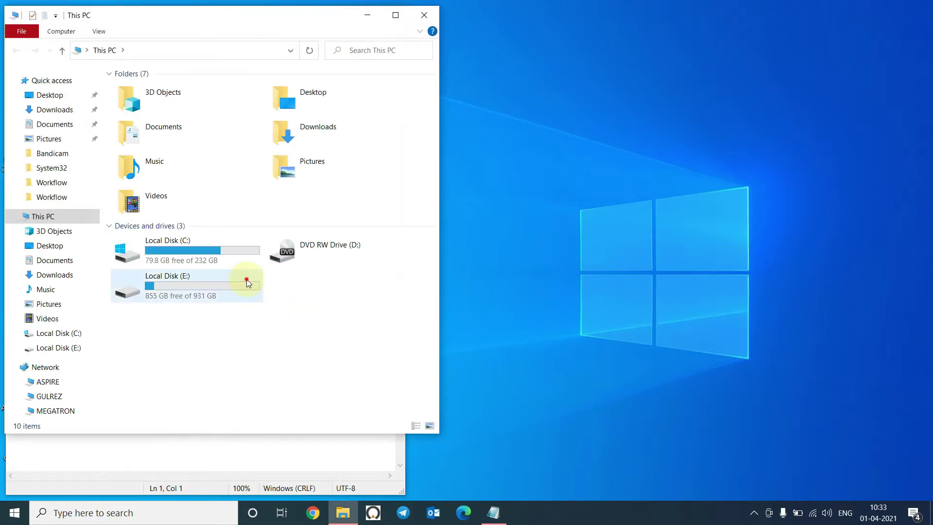
pyautogui.doubleClick(247, 283)
pyautogui.click(141, 168)
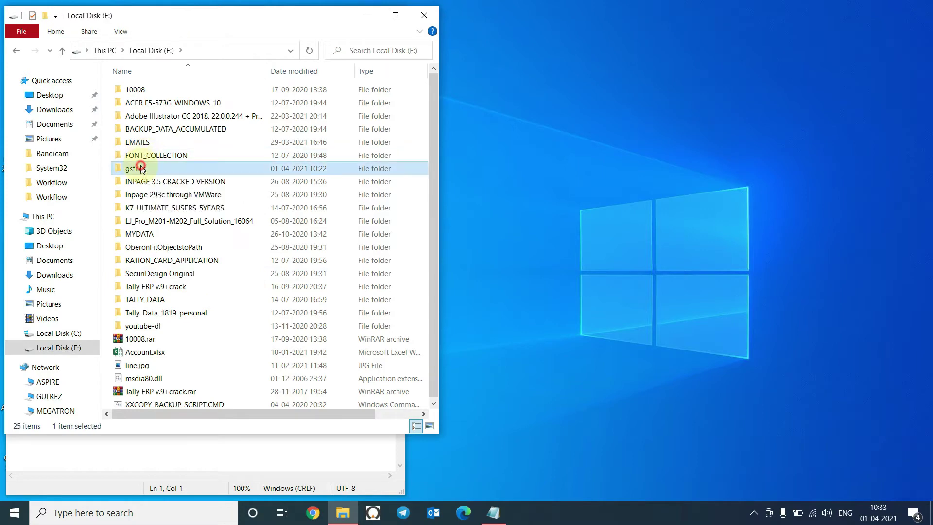
pyautogui.doubleClick(141, 168)
pyautogui.doubleClick(138, 89)
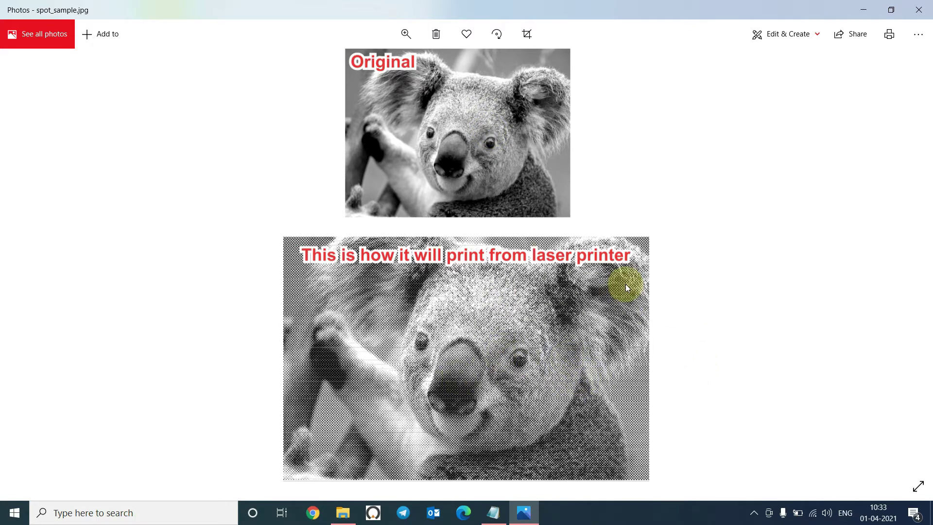
pyautogui.click(923, 9)
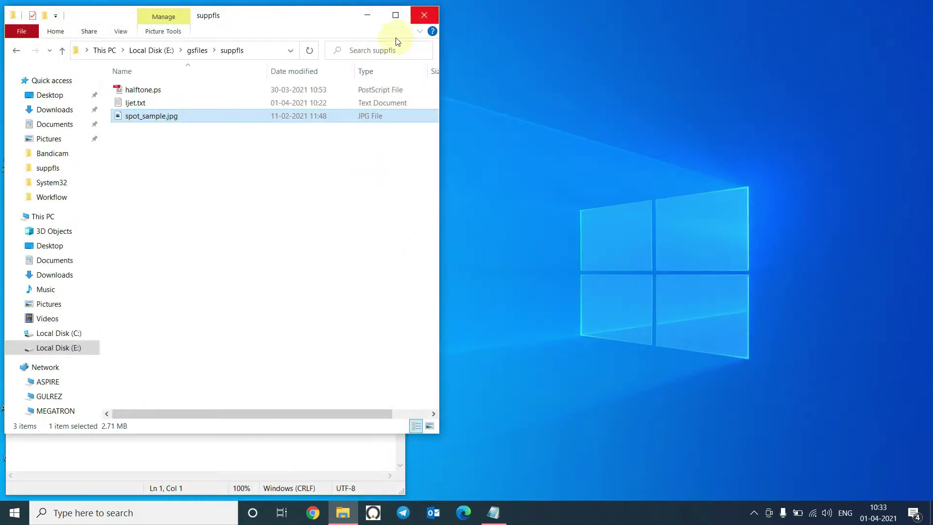
# Write 'Ghostscript' on the first line and 'Redmon' on the second line of the blank note
pyautogui.click(367, 22)
pyautogui.click(254, 219)
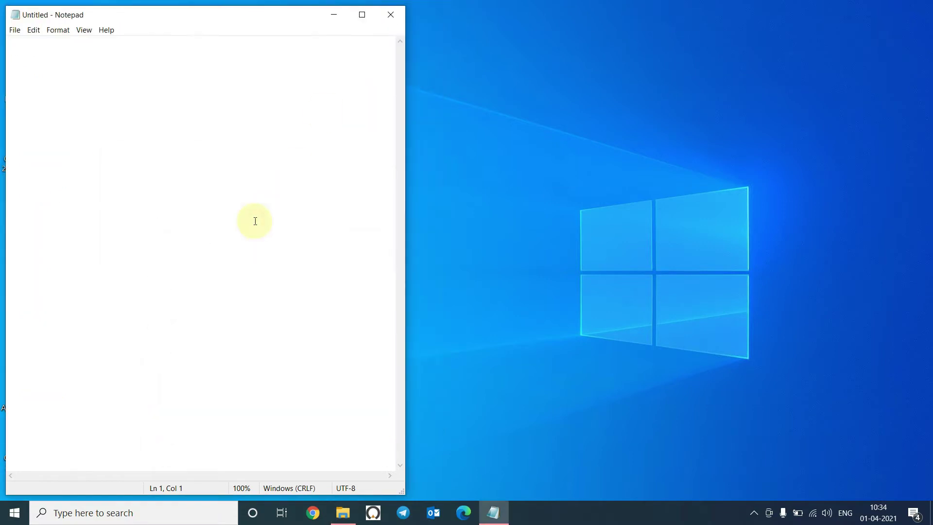
pyautogui.write('Ghostscript')
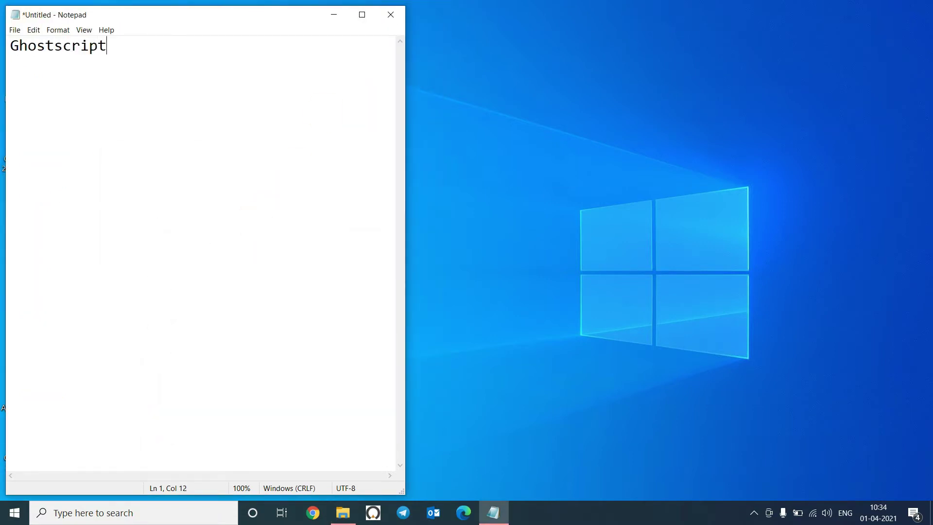
pyautogui.press('Return')
pyautogui.write('Redmon')
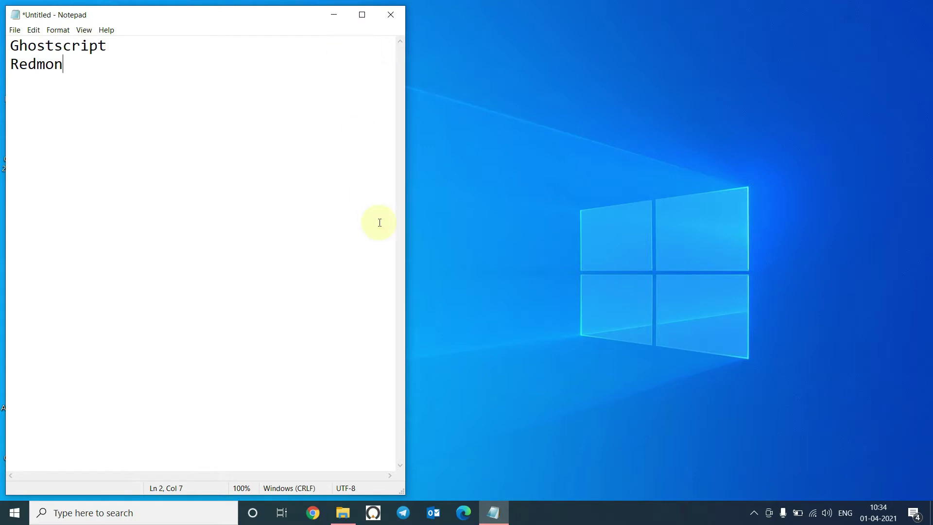
# Run gs9533w64.exe from E:\gsfiles and accept the Ghostscript licence agreement
pyautogui.click(335, 14)
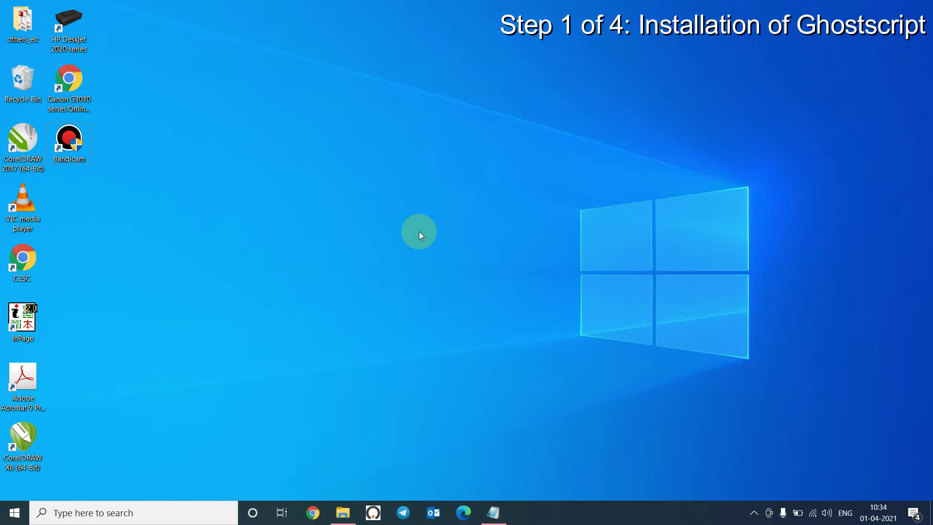
pyautogui.press('super+e')
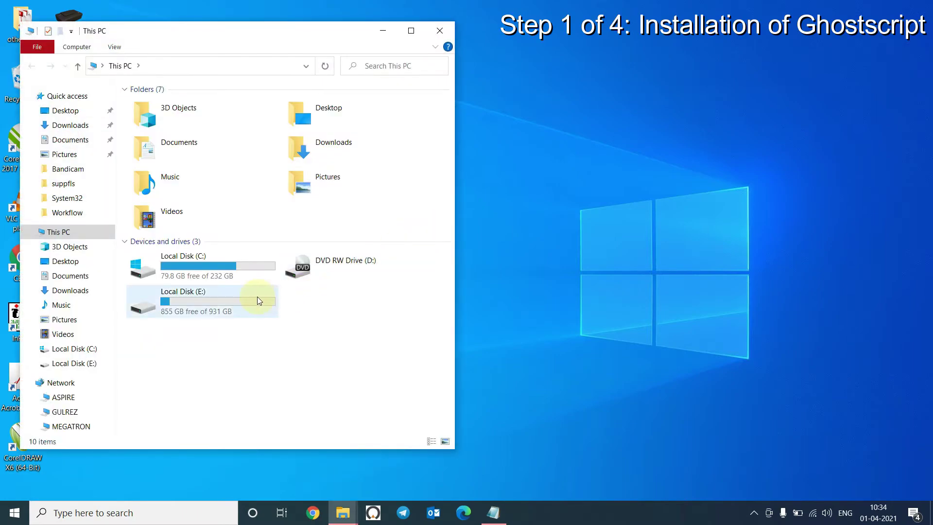
pyautogui.doubleClick(258, 296)
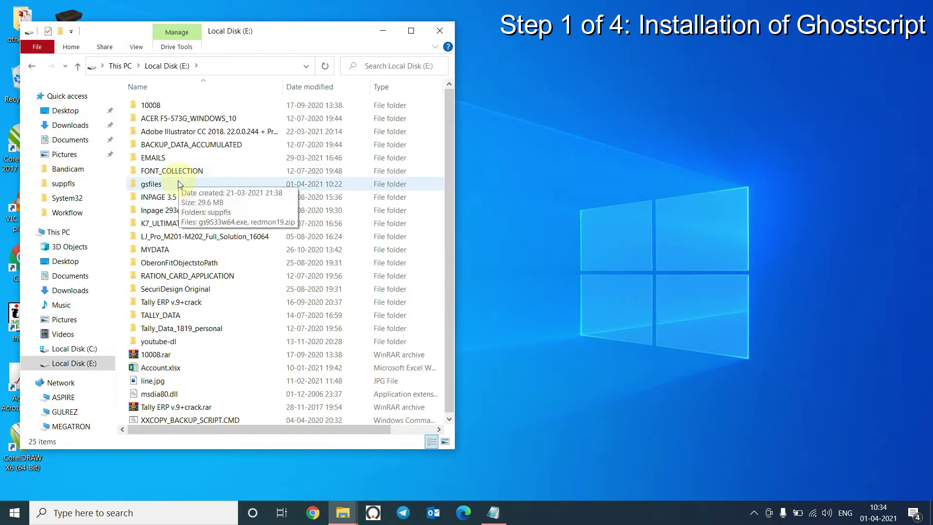
pyautogui.doubleClick(178, 183)
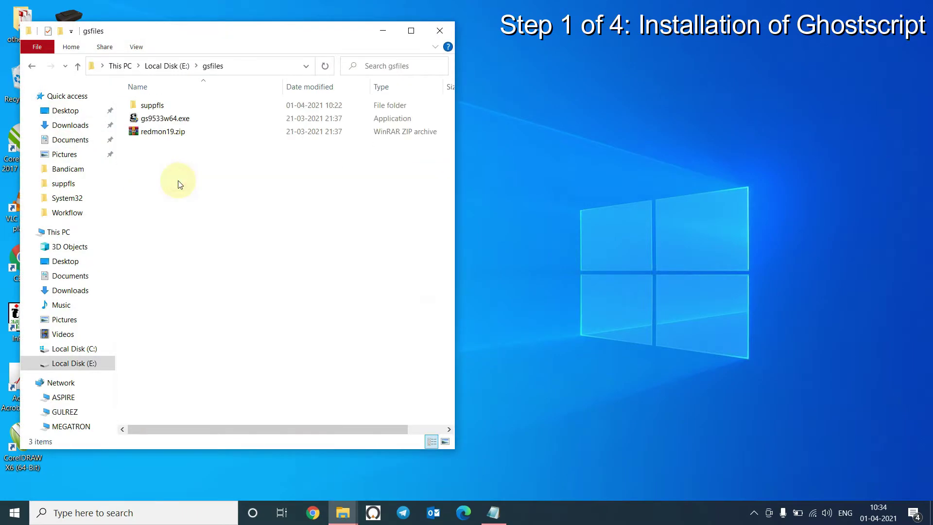
pyautogui.click(165, 118)
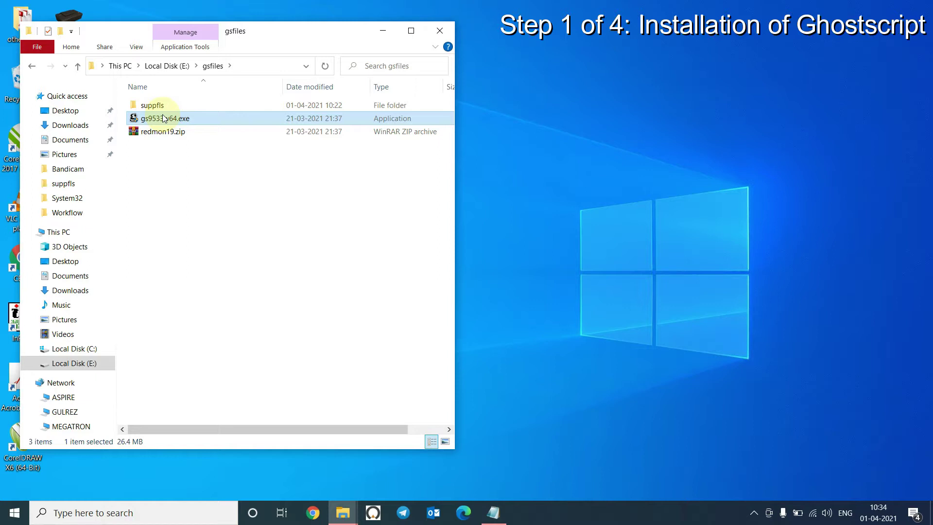
pyautogui.doubleClick(164, 118)
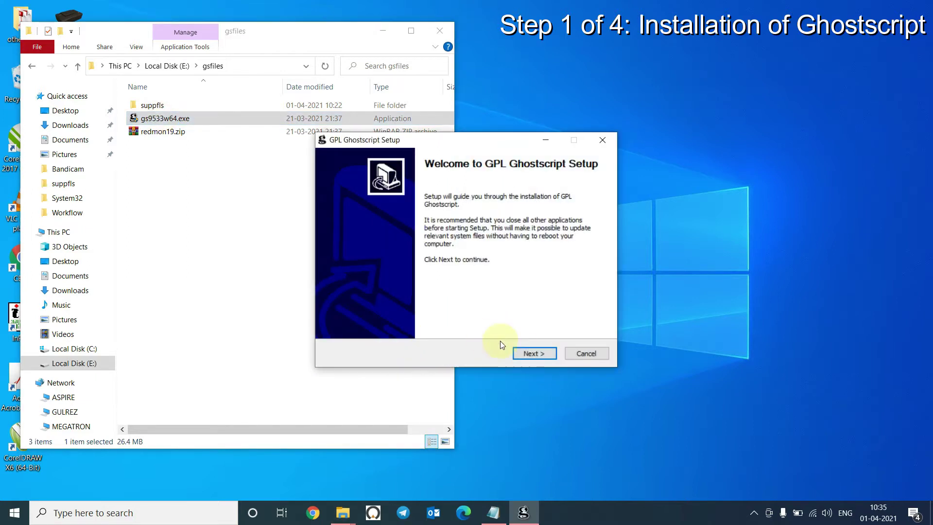
pyautogui.click(542, 354)
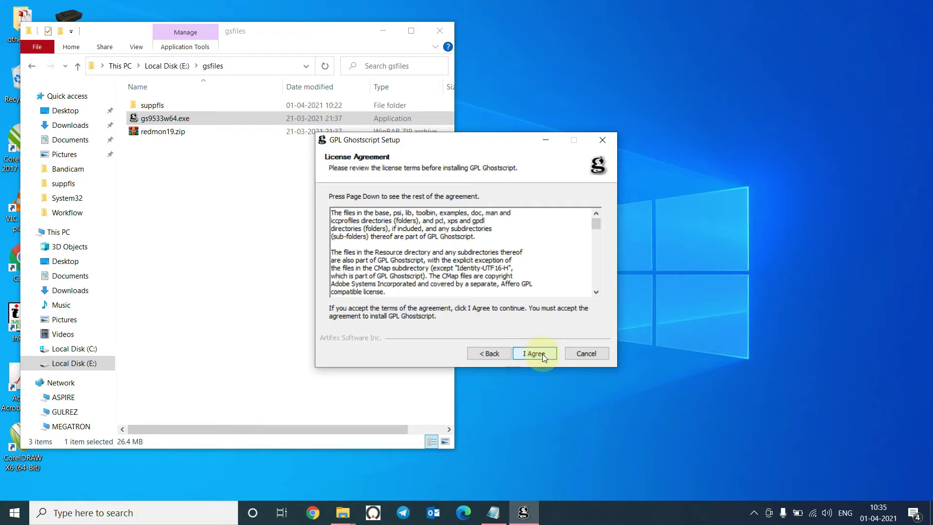
pyautogui.click(543, 354)
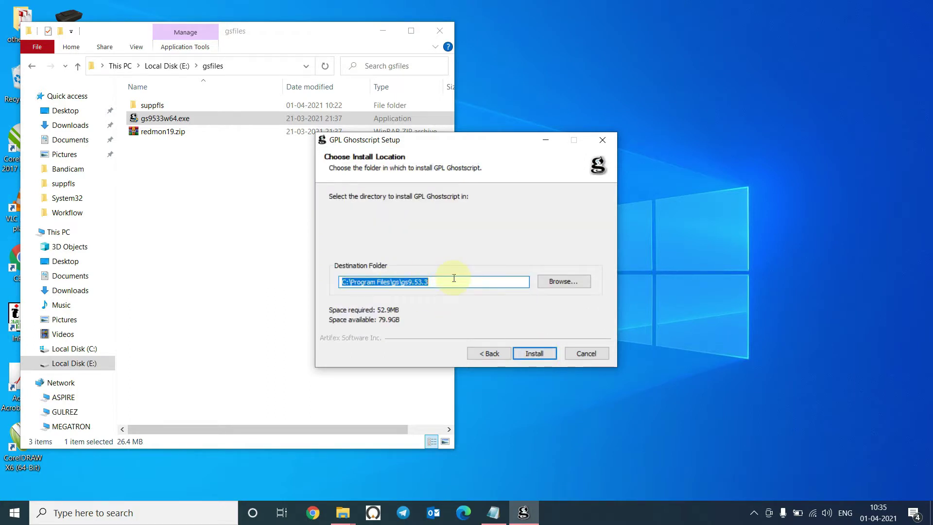
# In a second Explorer window on the right, create a new folder named gs on drive C
pyautogui.press('super+e')
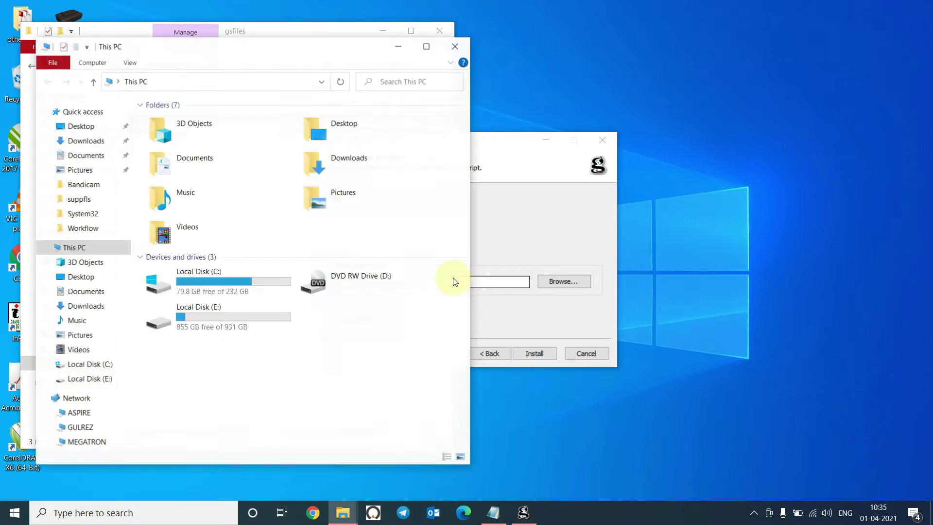
pyautogui.moveTo(302, 50); pyautogui.dragTo(743, 25)
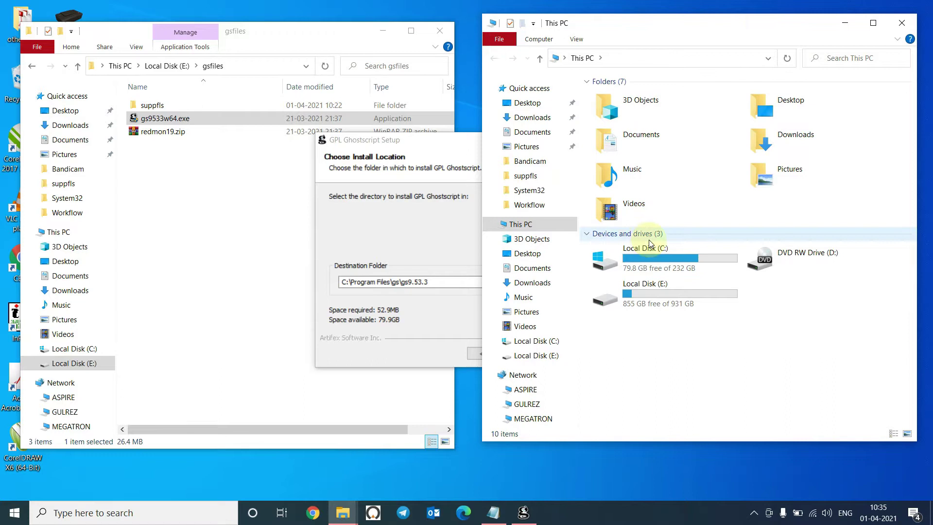
pyautogui.doubleClick(660, 255)
pyautogui.click(661, 282)
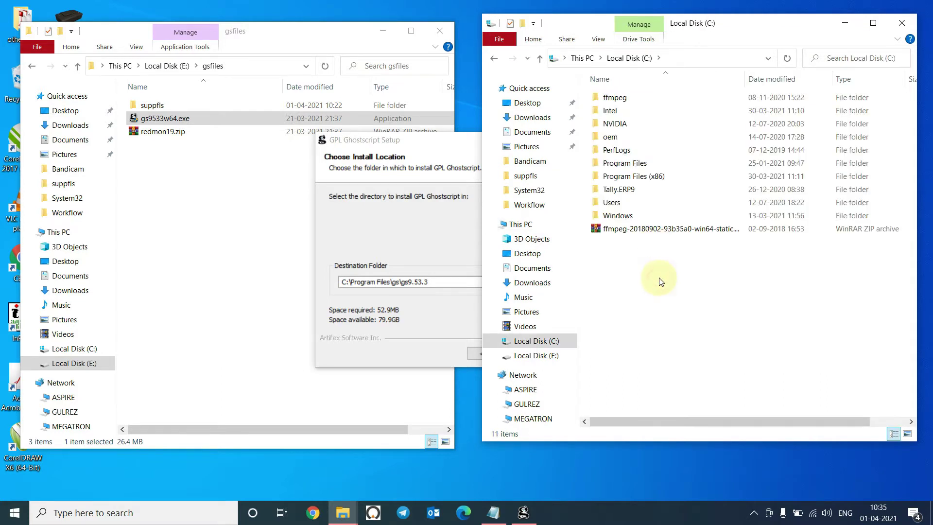
pyautogui.rightClick(660, 286)
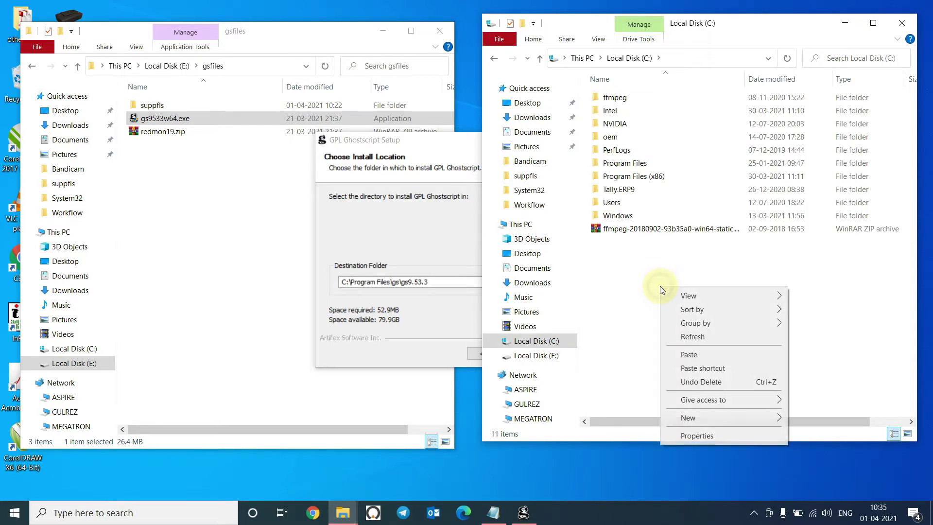
pyautogui.moveTo(736, 418)
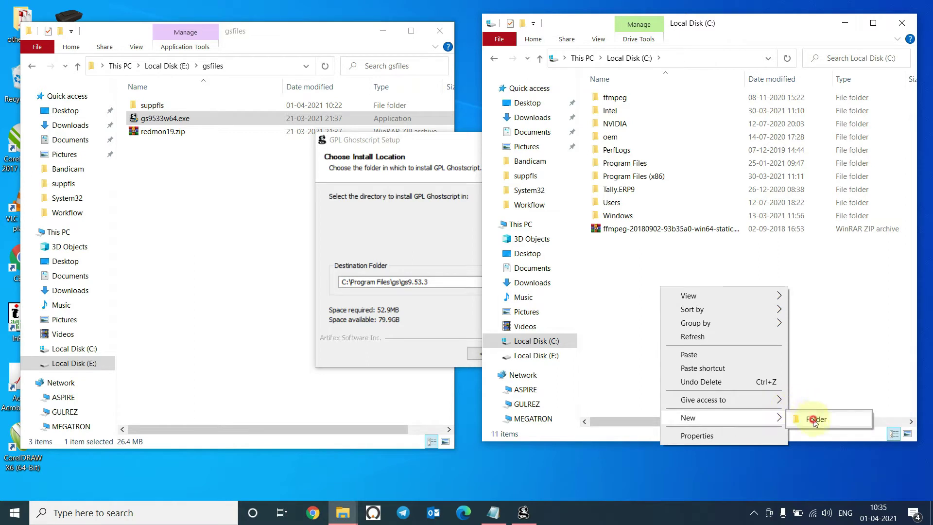
pyautogui.click(813, 418)
pyautogui.write('gs')
pyautogui.press('Return')
pyautogui.press('Return')
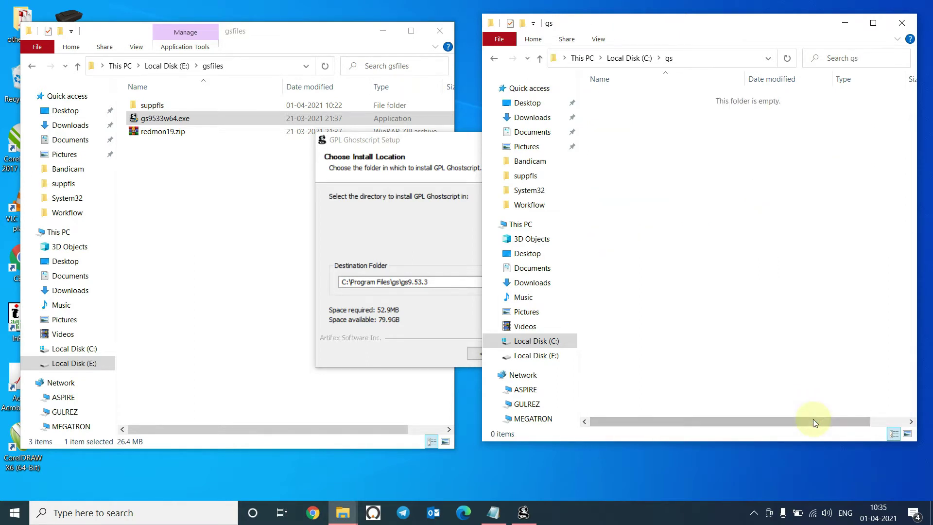
# Create a folder named gscript inside gs
pyautogui.rightClick(720, 249)
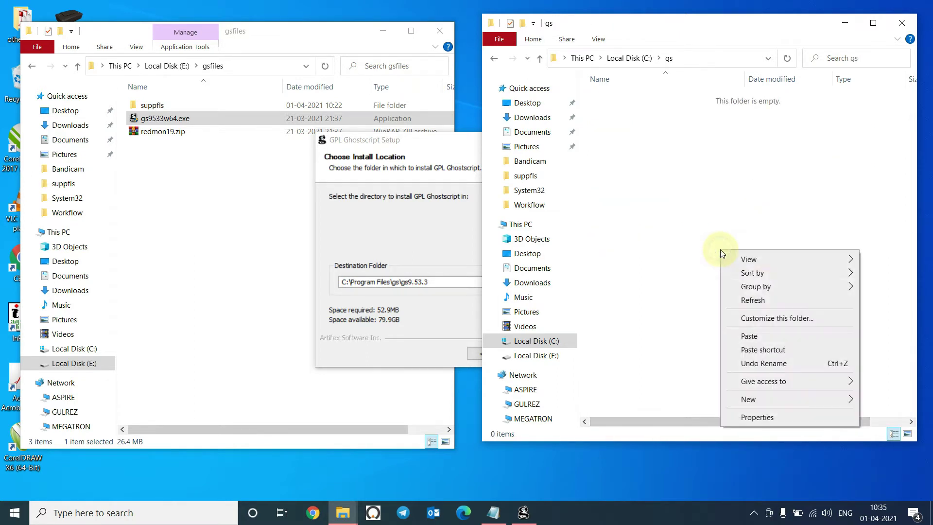
pyautogui.moveTo(778, 398)
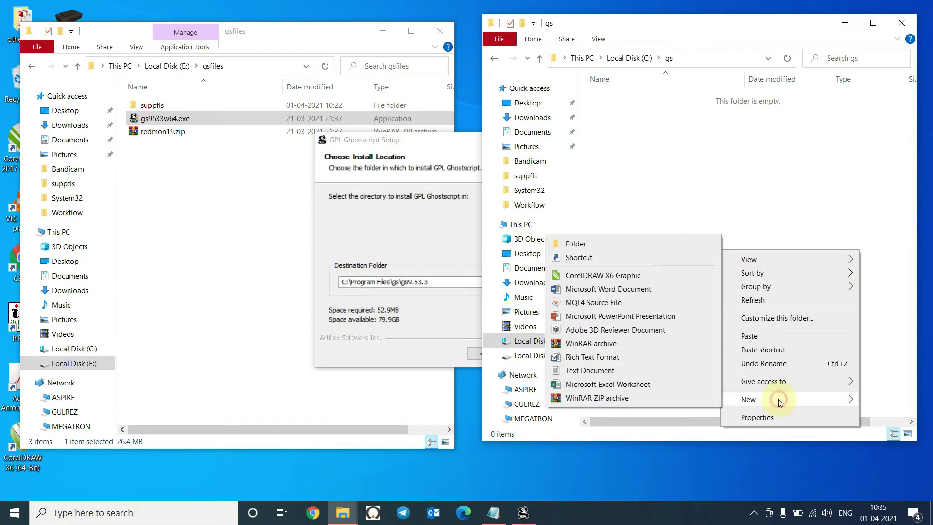
pyautogui.click(570, 241)
pyautogui.write('gscr')
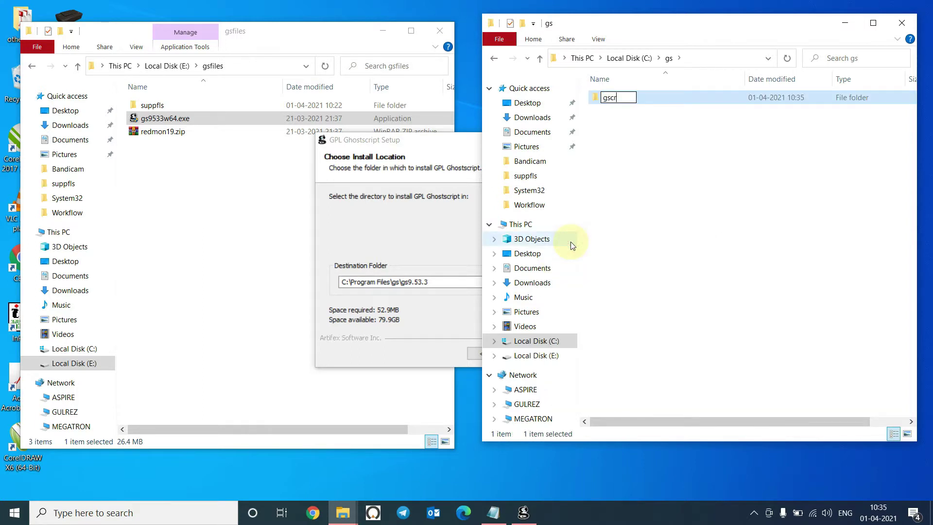
pyautogui.write('ipt')
pyautogui.click(685, 271)
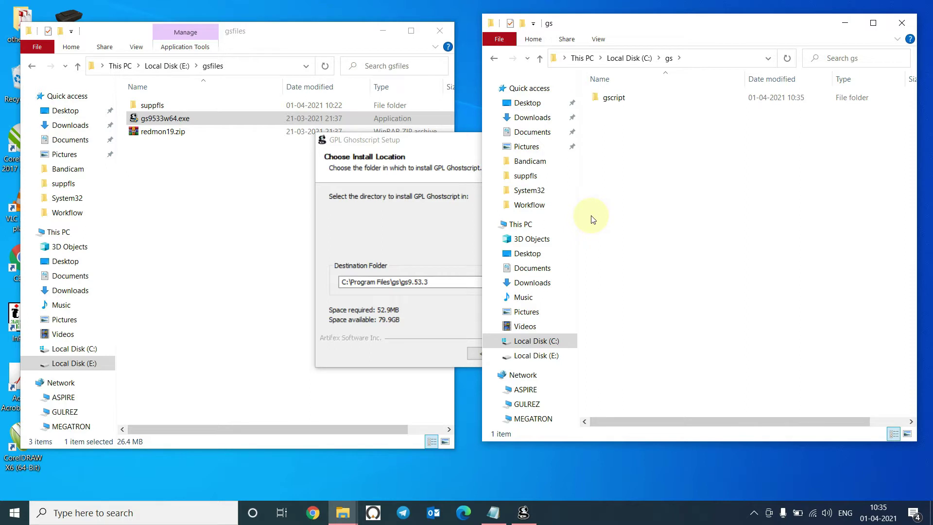
# Open gscript and copy its folder path as text
pyautogui.doubleClick(616, 100)
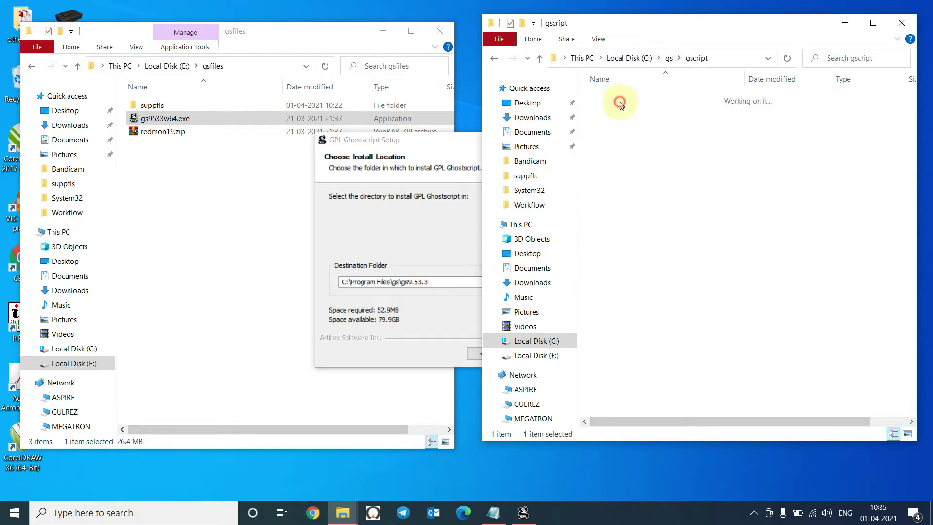
pyautogui.rightClick(697, 63)
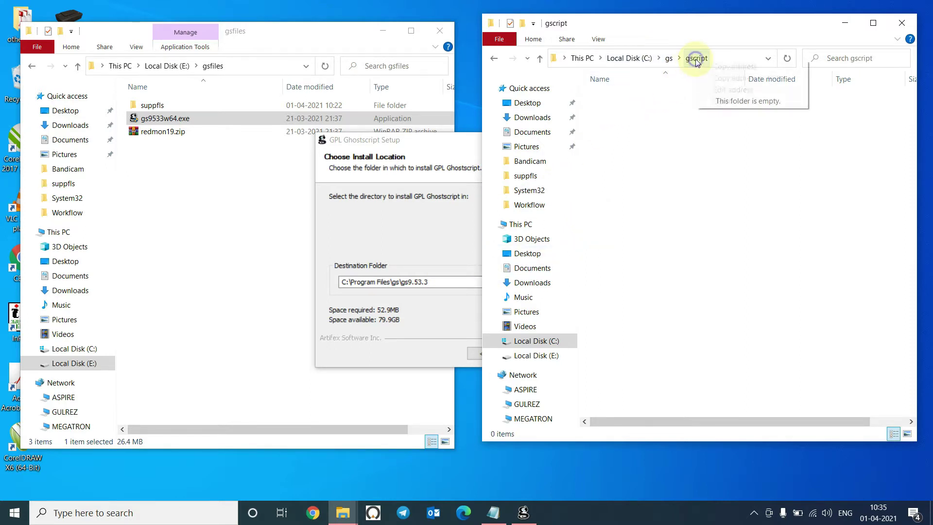
pyautogui.click(750, 78)
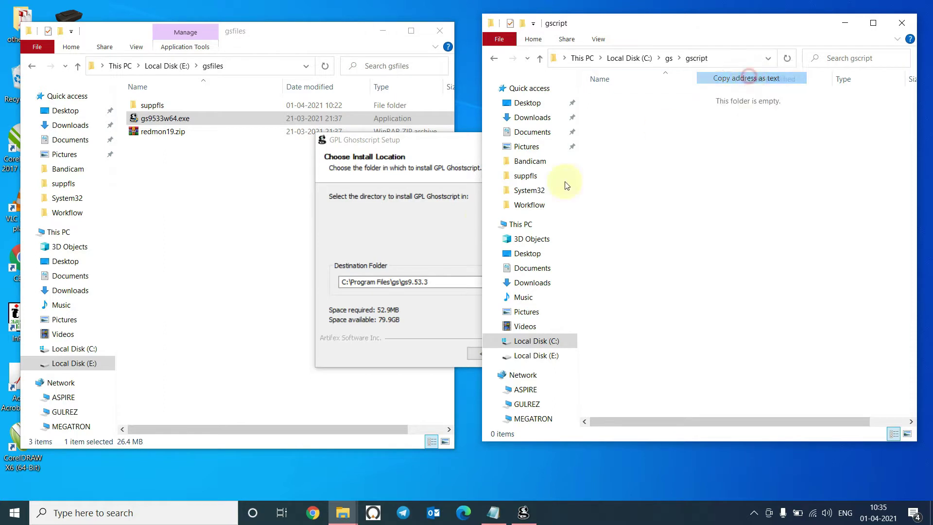
# Install Ghostscript into C:\gs\gscript and finish setup with the readme unchecked
pyautogui.click(438, 279)
pyautogui.hotkey('ctrl', 'v')
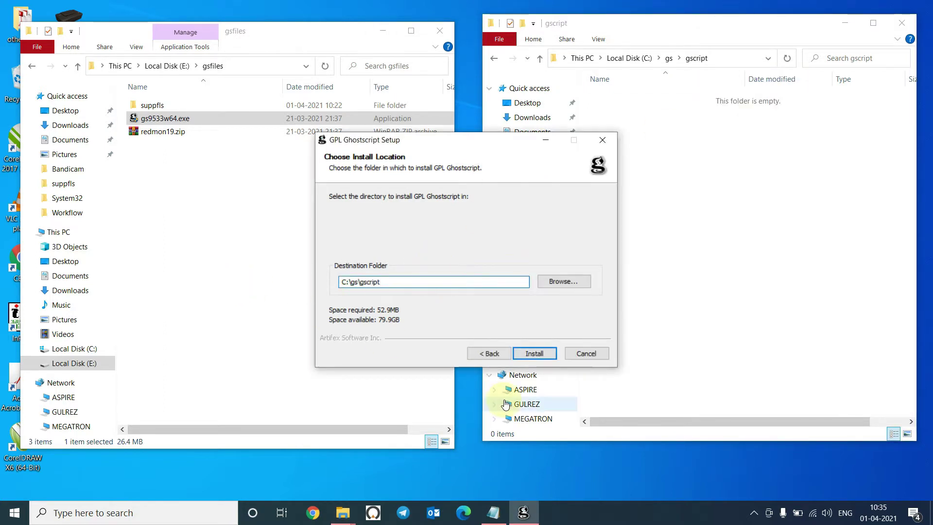
pyautogui.click(535, 355)
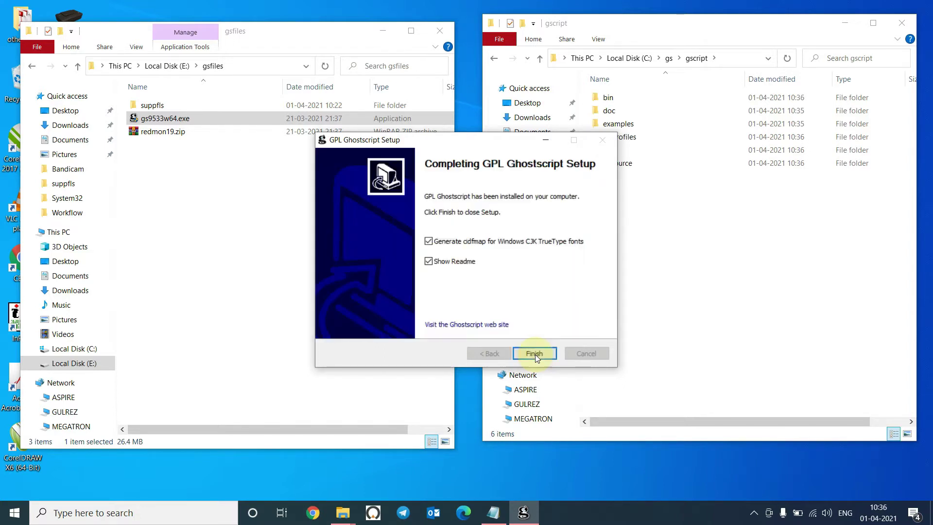
pyautogui.click(428, 261)
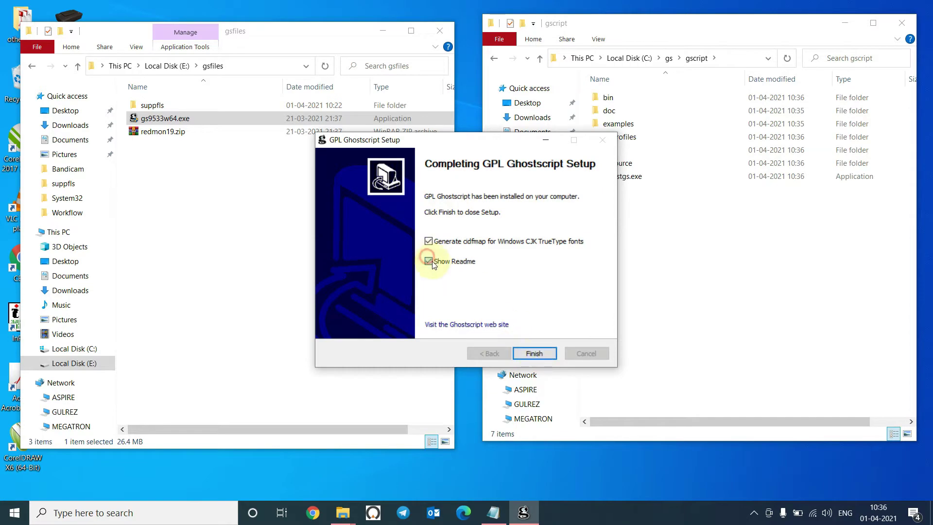
pyautogui.click(534, 354)
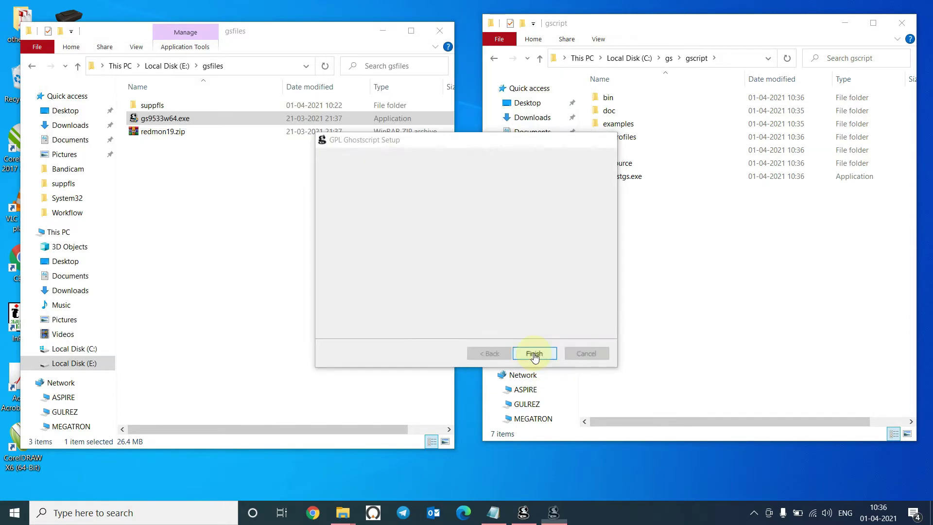
# Paste redmon19.zip from gsfiles into C:\gs and close the gsfiles window
pyautogui.click(669, 57)
pyautogui.click(167, 138)
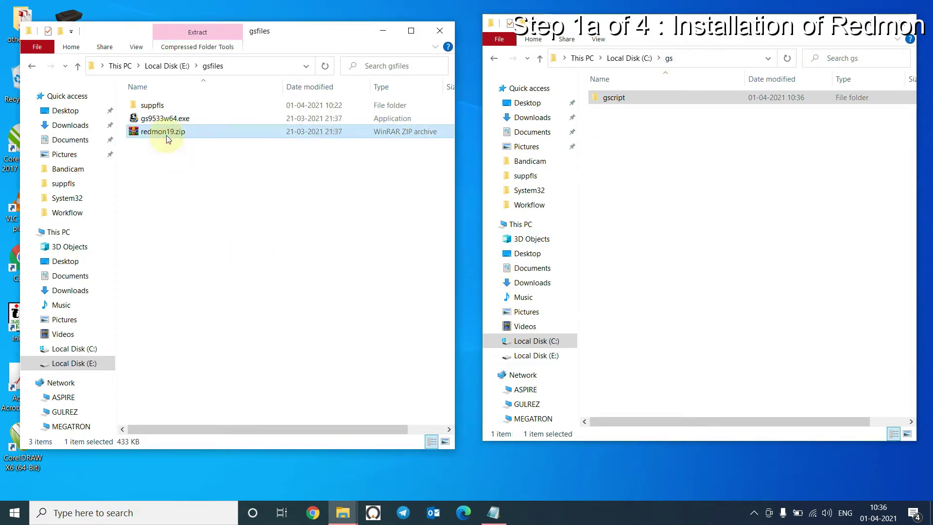
pyautogui.click(704, 224)
pyautogui.rightClick(704, 218)
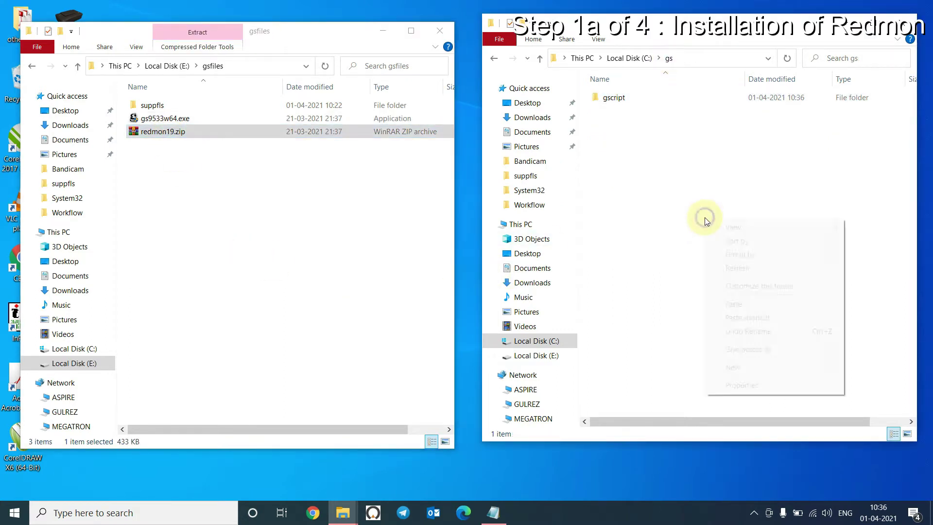
pyautogui.click(762, 303)
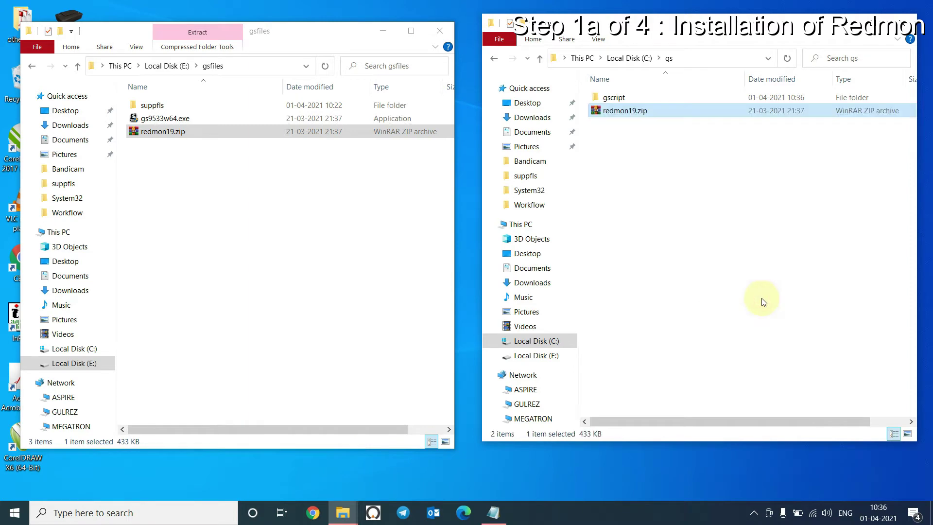
pyautogui.click(441, 32)
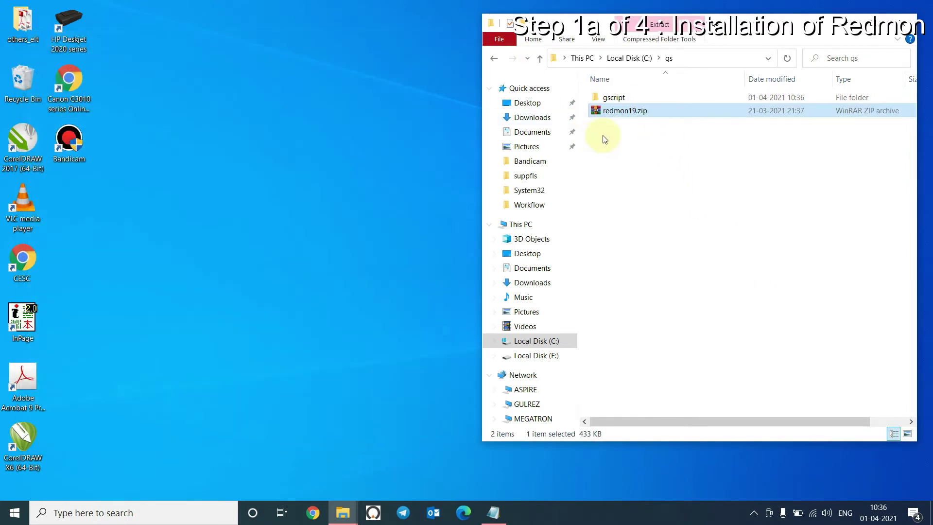
# Extract redmon19.zip into a redmon19 folder in C:\gs
pyautogui.rightClick(622, 112)
pyautogui.click(703, 186)
pyautogui.click(632, 124)
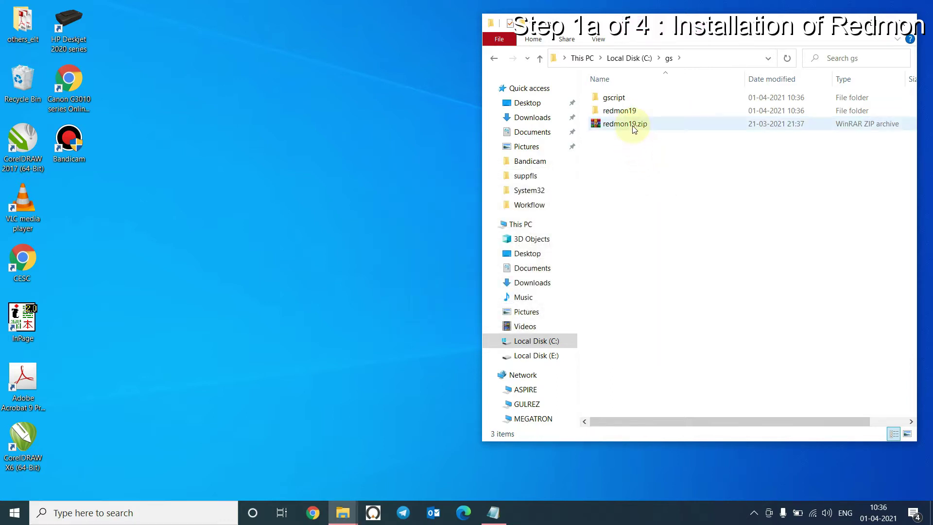
# Delete redmon19.zip, install RedMon with setup64.exe from redmon19, and return to Local Disk (C:)
pyautogui.press('Delete')
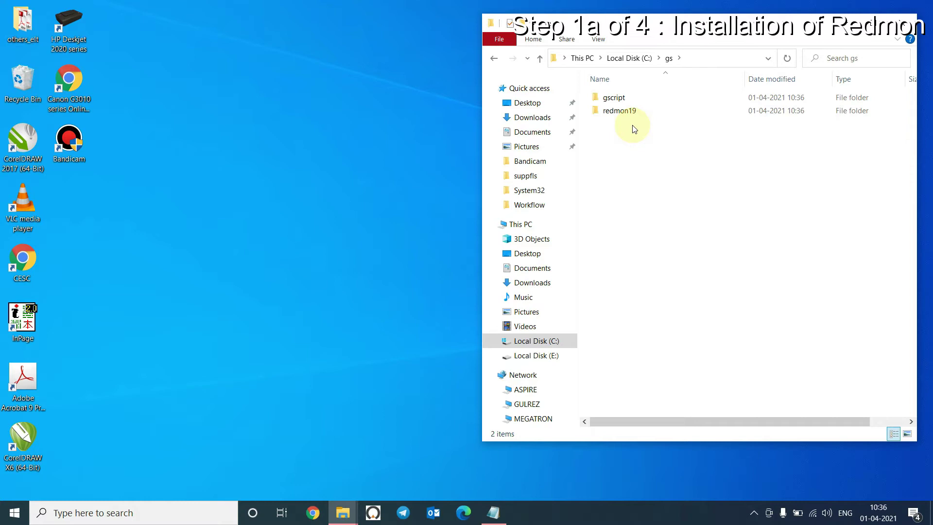
pyautogui.doubleClick(620, 112)
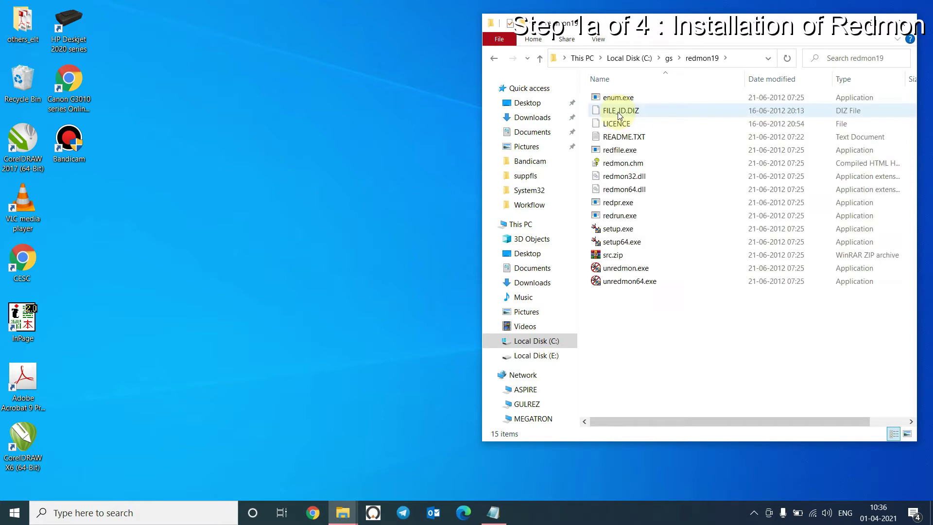
pyautogui.click(639, 245)
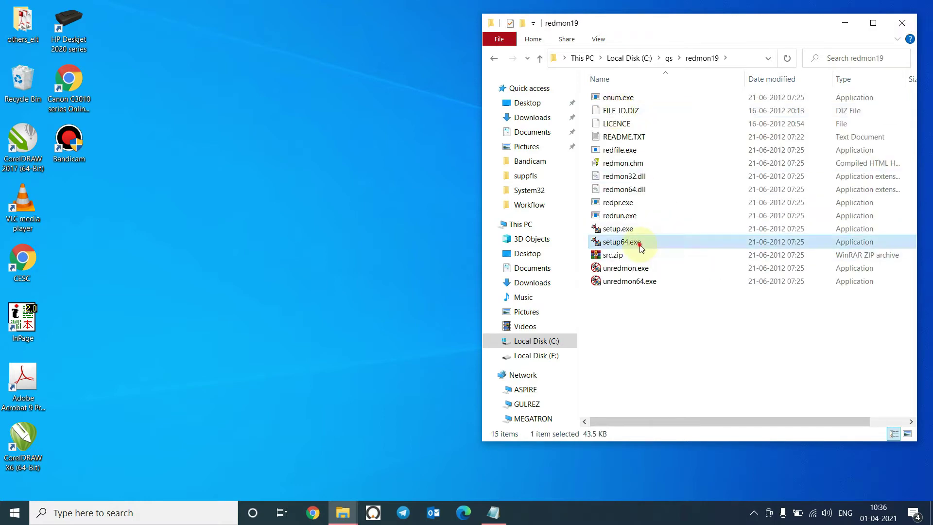
pyautogui.doubleClick(639, 246)
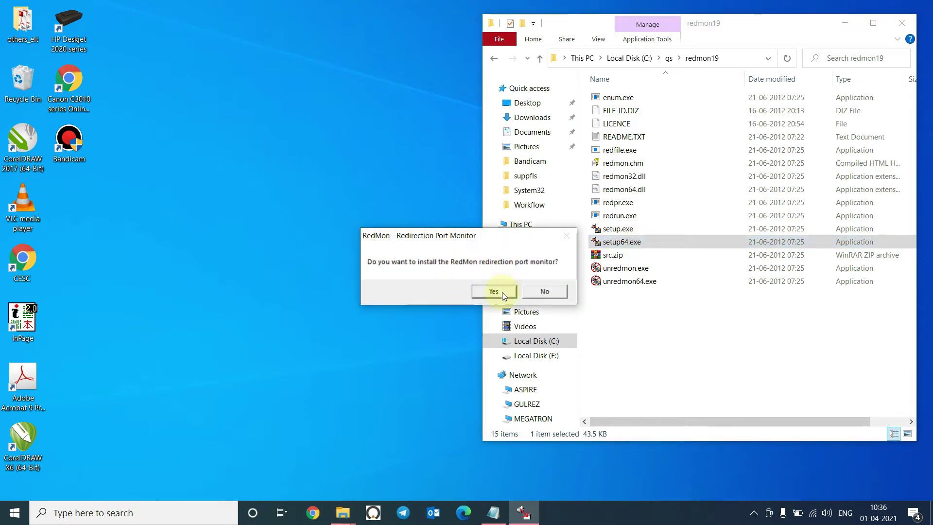
pyautogui.click(502, 292)
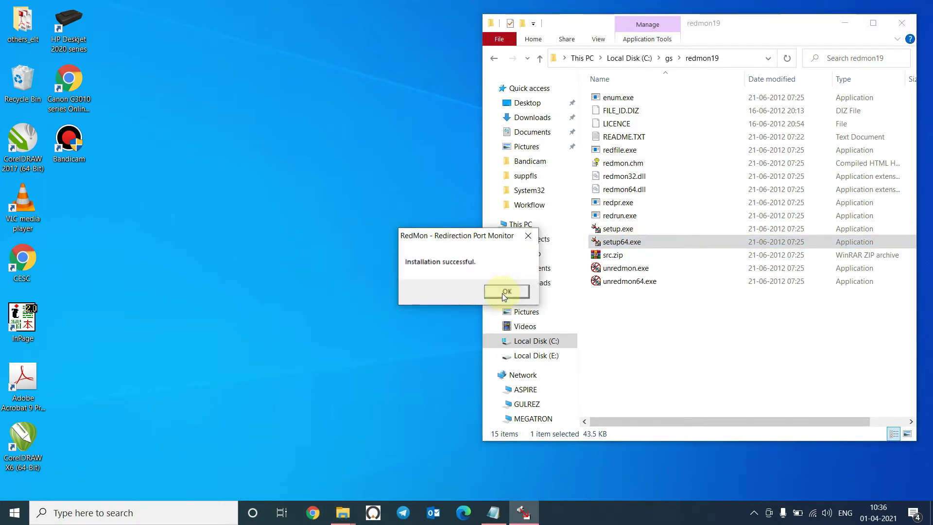
pyautogui.click(502, 293)
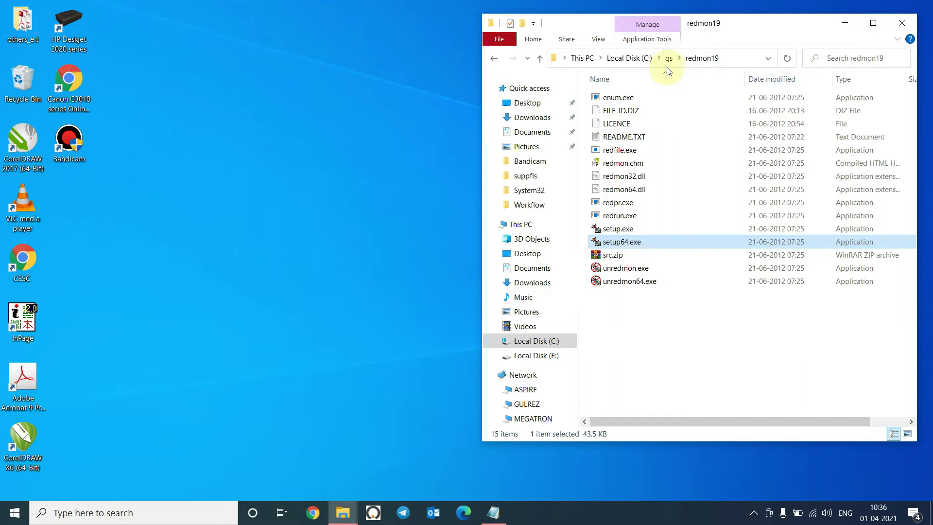
pyautogui.click(627, 58)
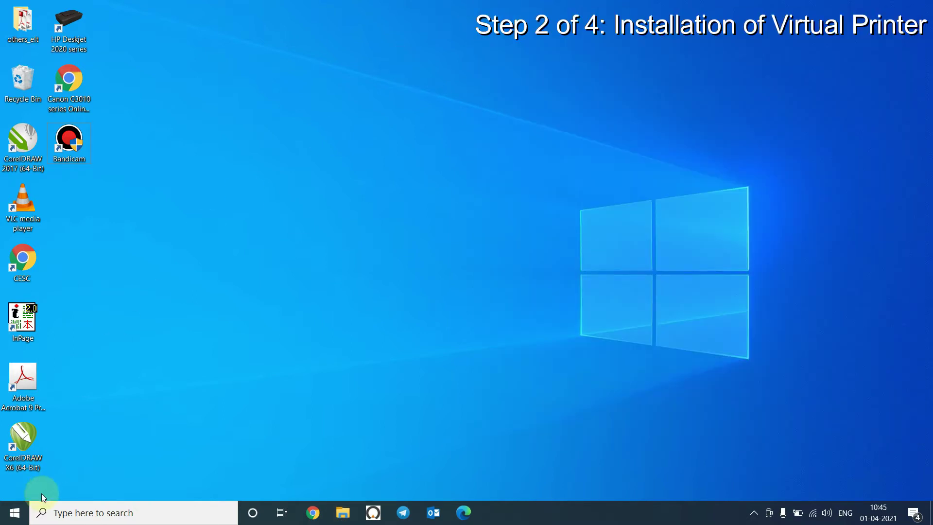
# Find cmd and bring up the administrator Command Prompt
pyautogui.click(17, 517)
pyautogui.write('c')
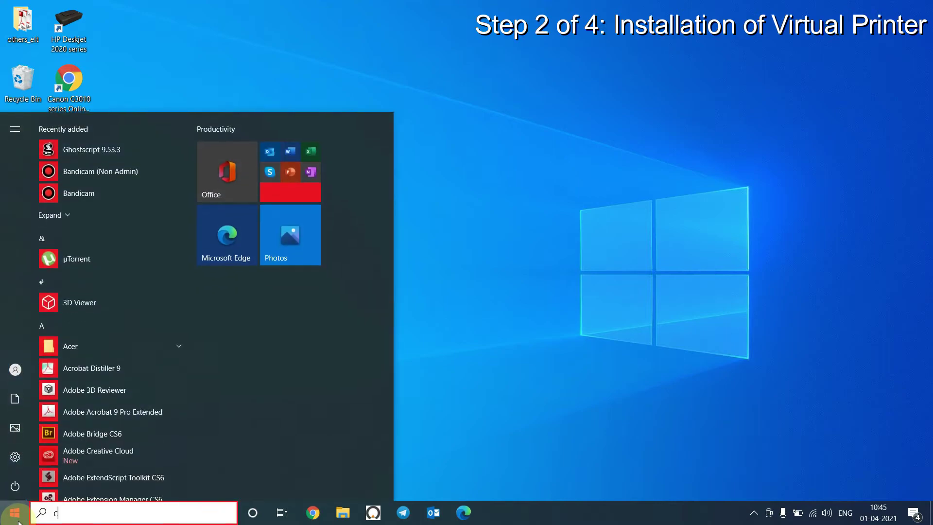
pyautogui.write('md')
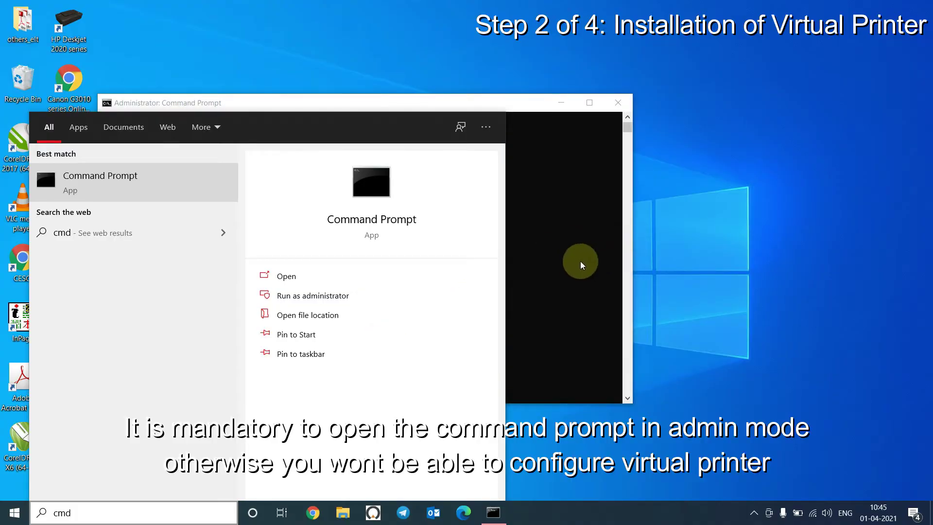
pyautogui.click(571, 263)
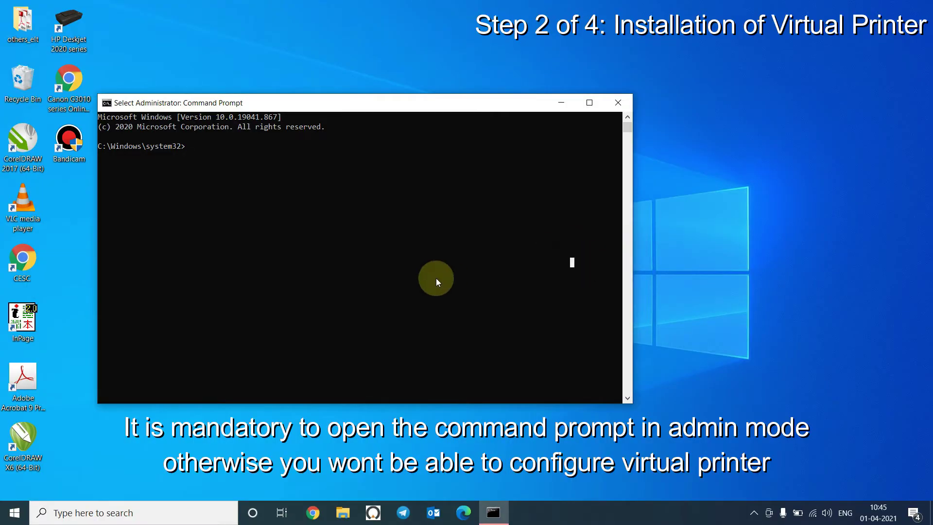
# Run 'rundll32.exe printui.dll,PrintUIEntry /il' to launch the Add Printer wizard
pyautogui.press('Escape')
pyautogui.write('run')
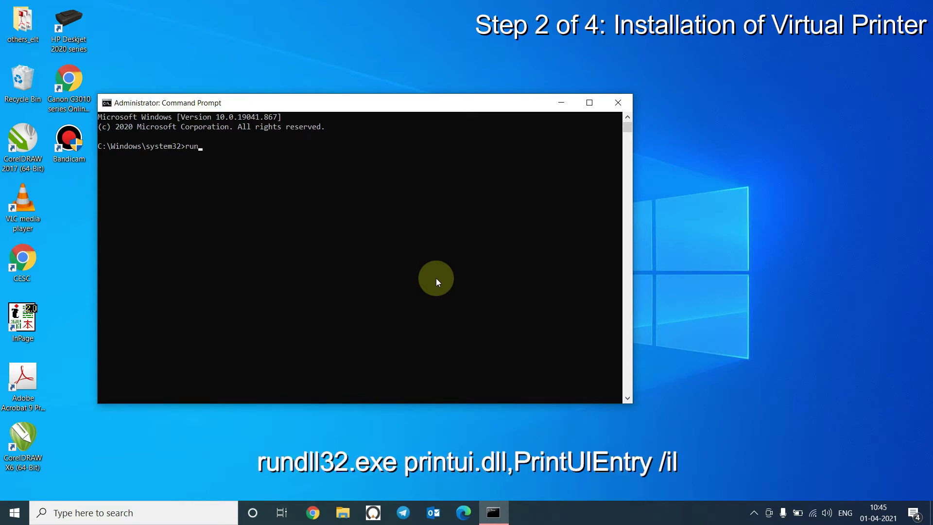
pyautogui.write('dll32.exe printui.dll,PrintUIEntry')
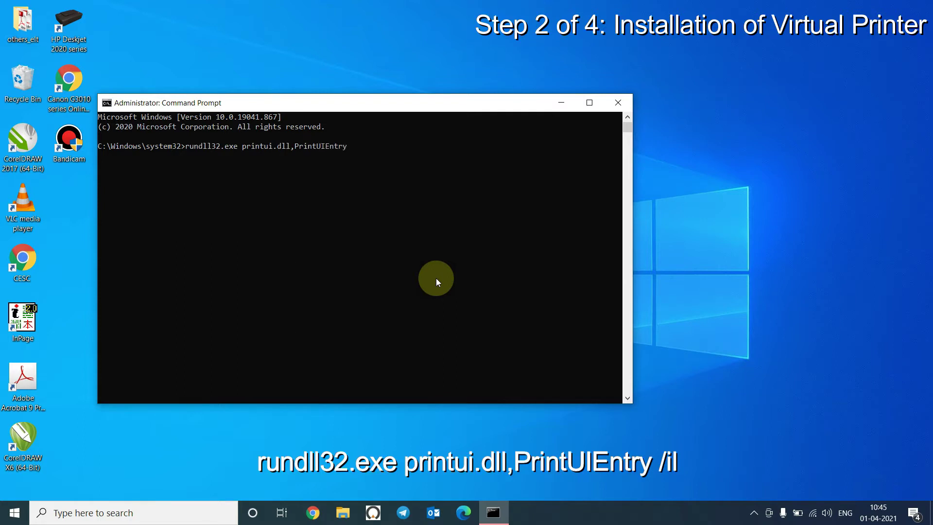
pyautogui.write(' /il')
pyautogui.press('Return')
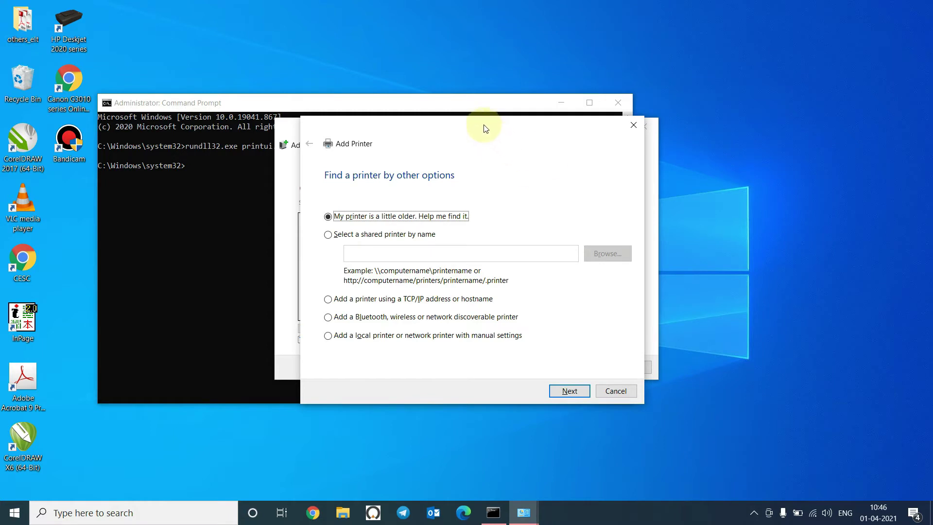
# Choose to add a local printer with manual settings
pyautogui.moveTo(480, 125); pyautogui.dragTo(634, 93)
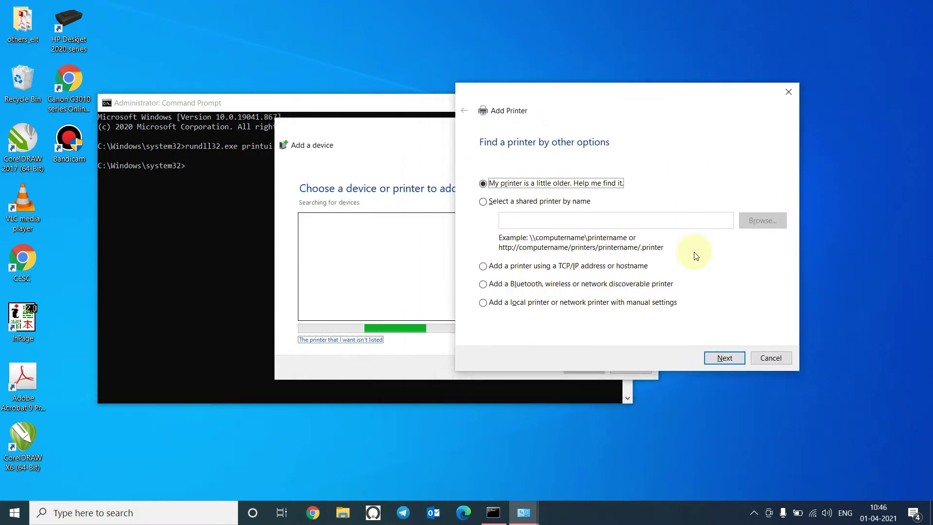
pyautogui.click(486, 303)
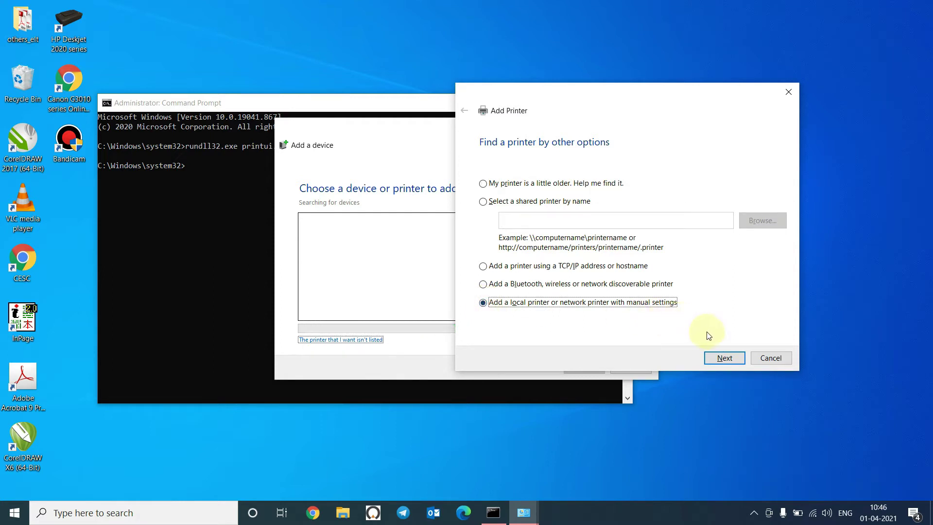
pyautogui.click(723, 357)
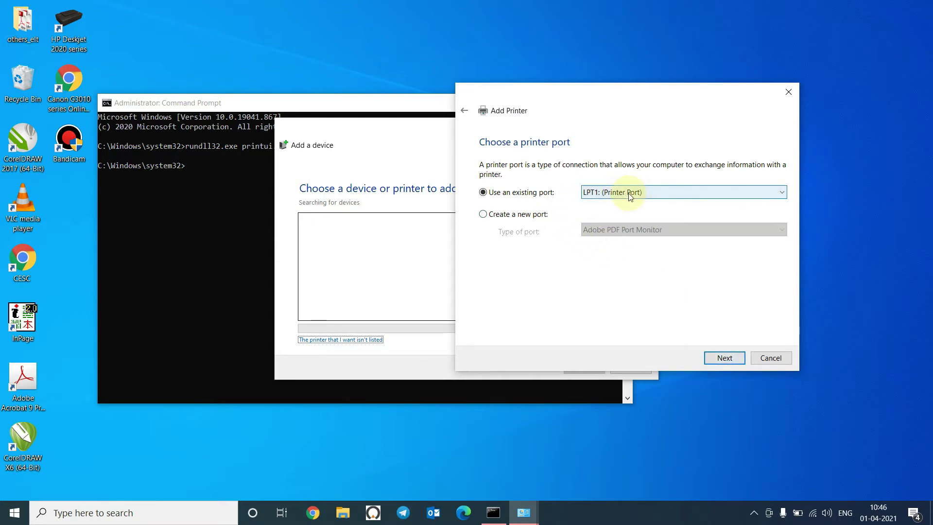
# Create a new Redirected Port named RPT1: for the printer
pyautogui.click(529, 215)
pyautogui.click(601, 230)
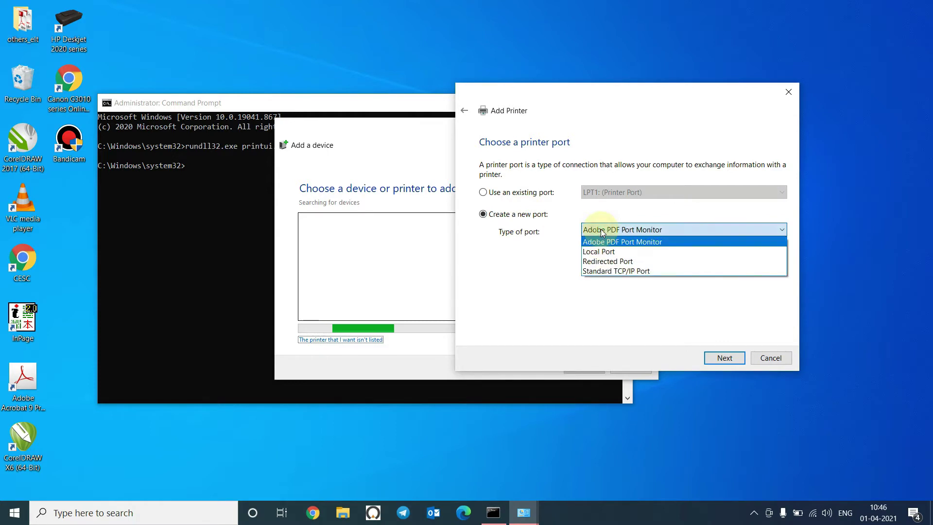
pyautogui.click(602, 264)
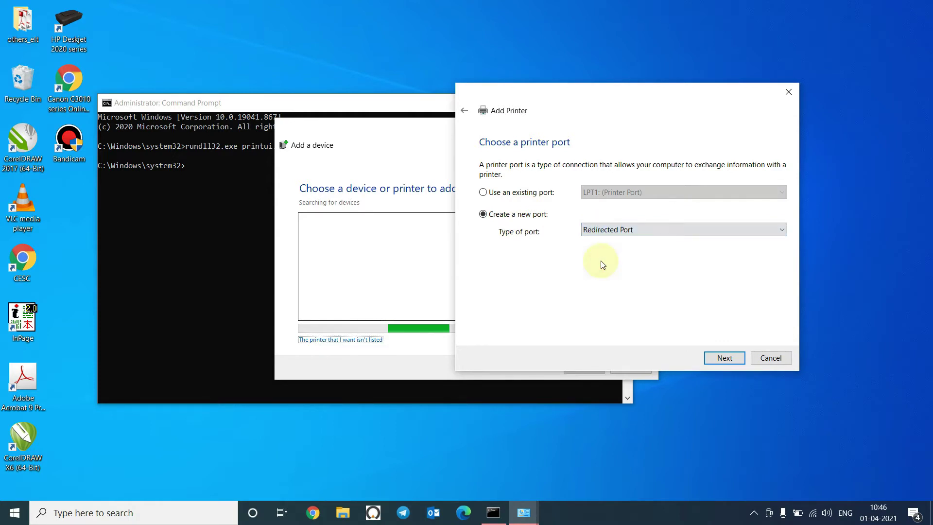
pyautogui.click(725, 358)
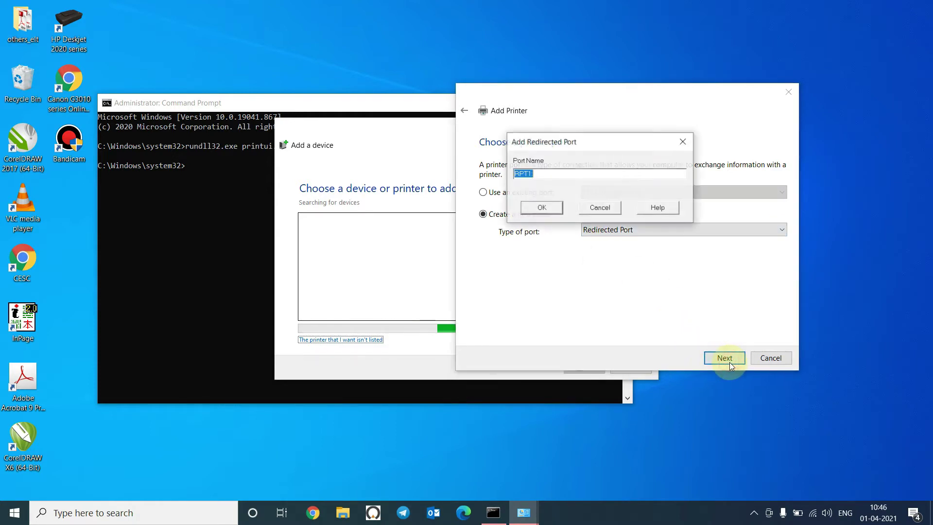
pyautogui.click(556, 172)
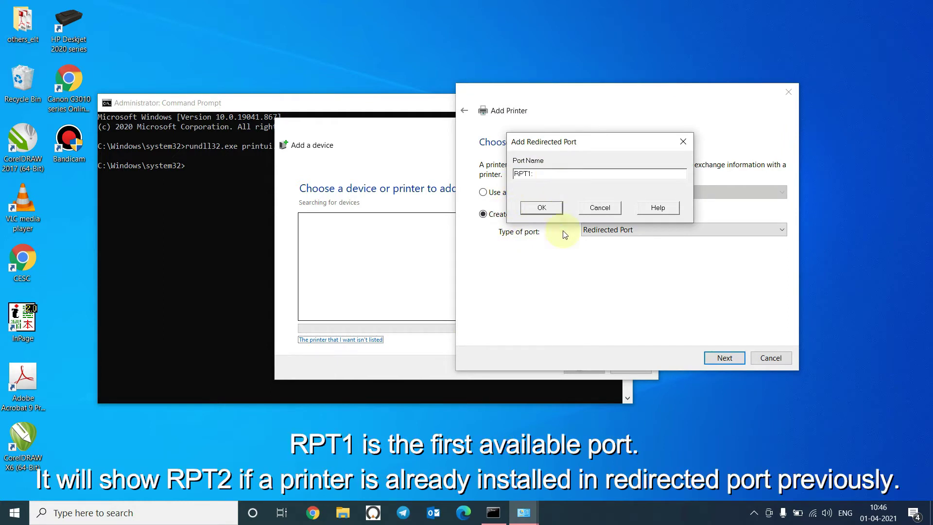
pyautogui.click(531, 207)
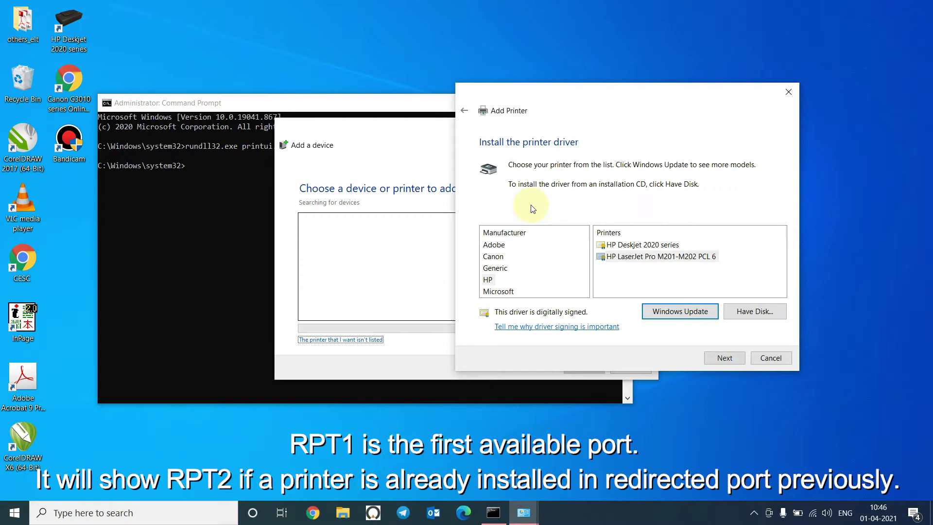
# Use Have Disk to load the ghostpdf.inf driver from C:\gs\gscript\lib
pyautogui.click(769, 314)
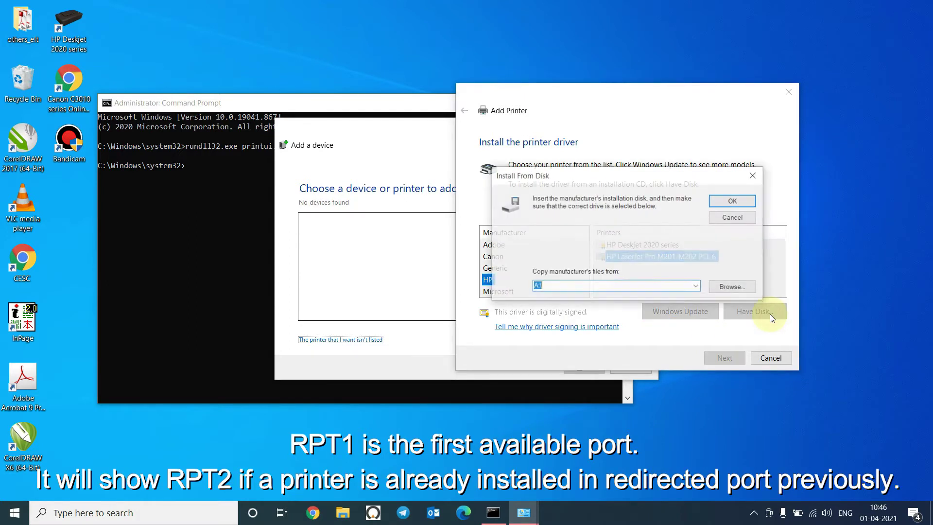
pyautogui.click(732, 287)
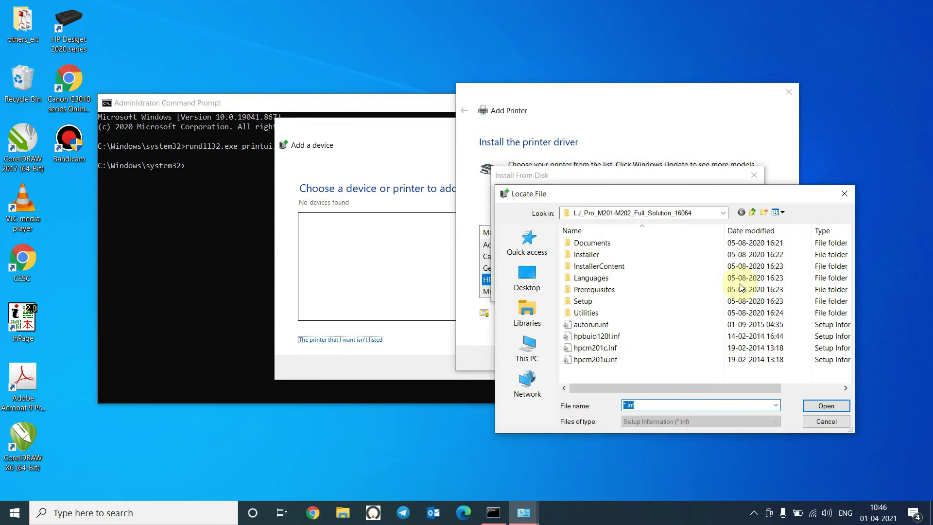
pyautogui.click(530, 355)
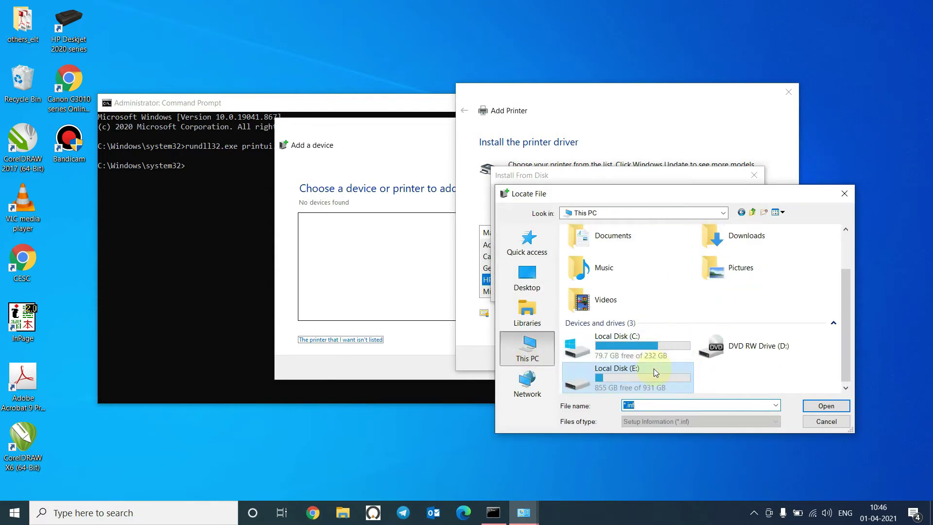
pyautogui.doubleClick(646, 347)
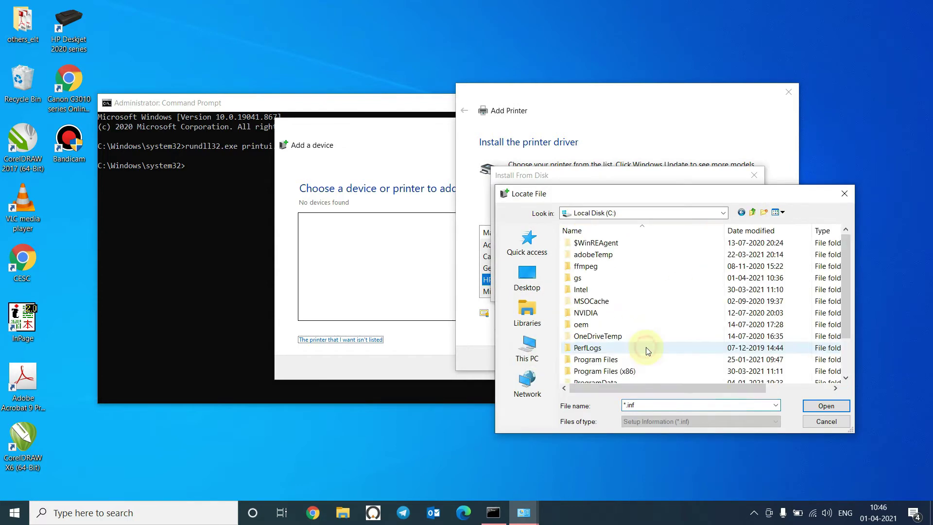
pyautogui.doubleClick(582, 276)
pyautogui.doubleClick(585, 242)
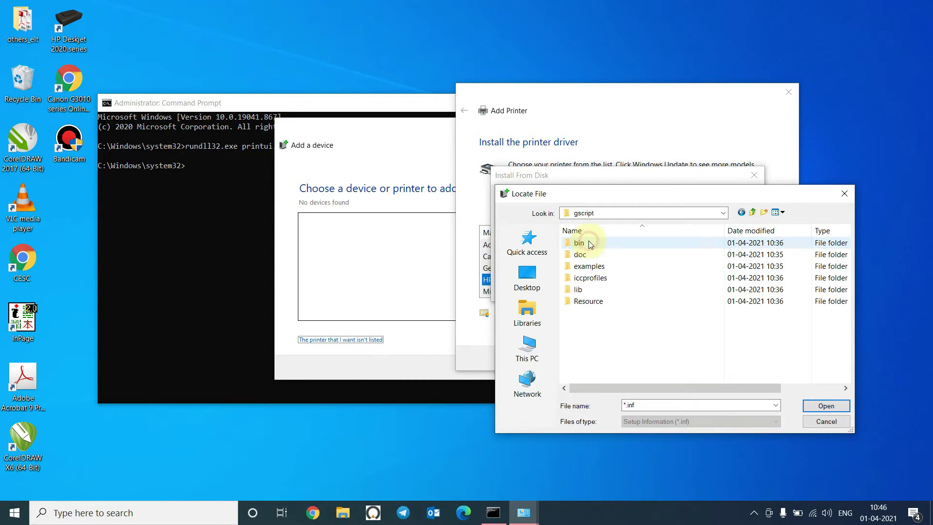
pyautogui.doubleClick(578, 290)
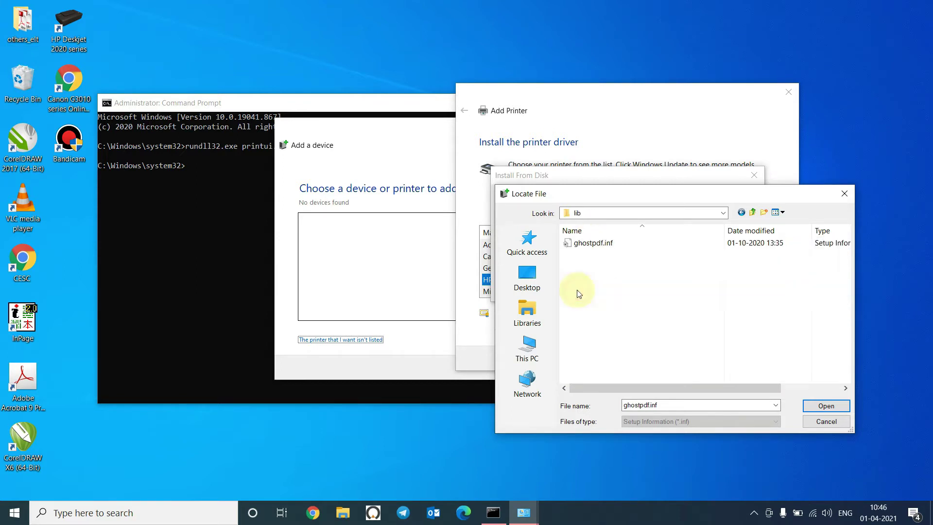
pyautogui.click(587, 244)
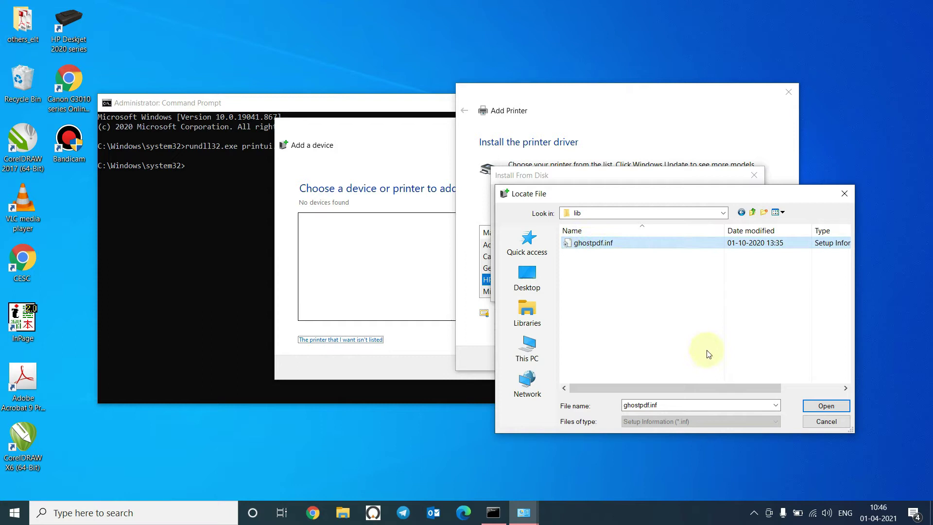
pyautogui.click(826, 405)
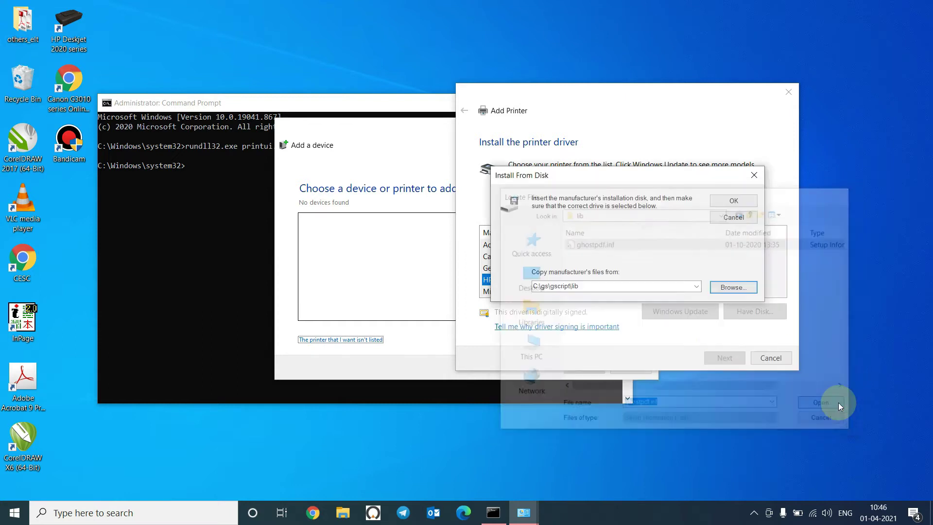
pyautogui.click(742, 203)
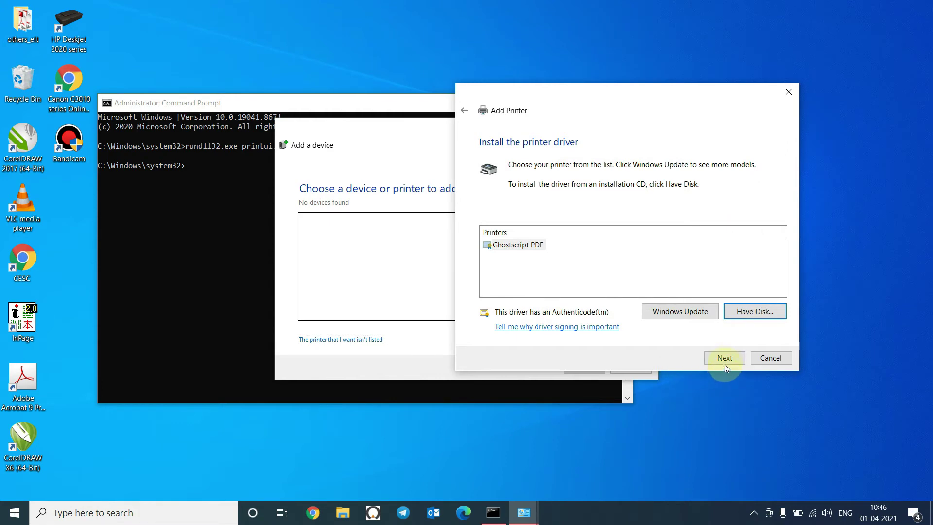
# Install the Ghostscript PDF printer as HALFTONE_PRINTER, allowing the Artifex driver and keeping it unshared
pyautogui.click(725, 358)
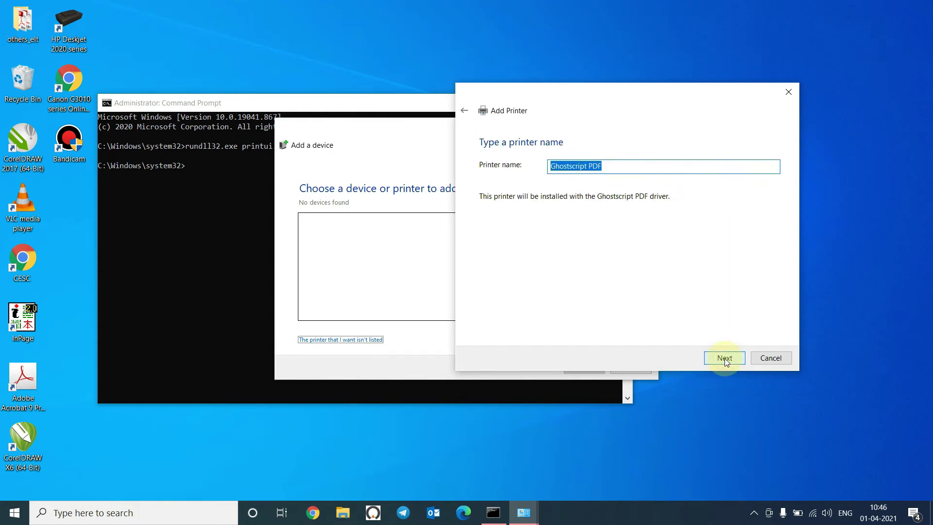
pyautogui.press('capslock')
pyautogui.write('HA')
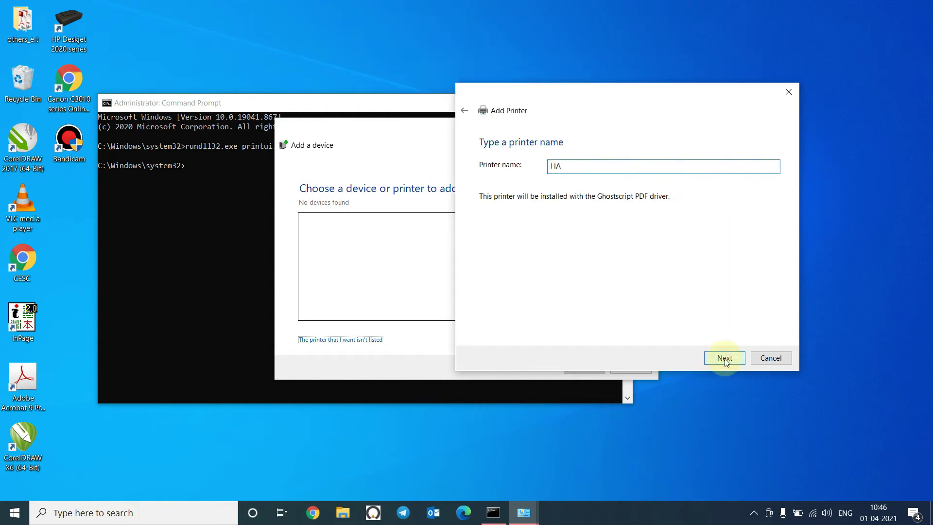
pyautogui.write('LFTONE_PRINTER')
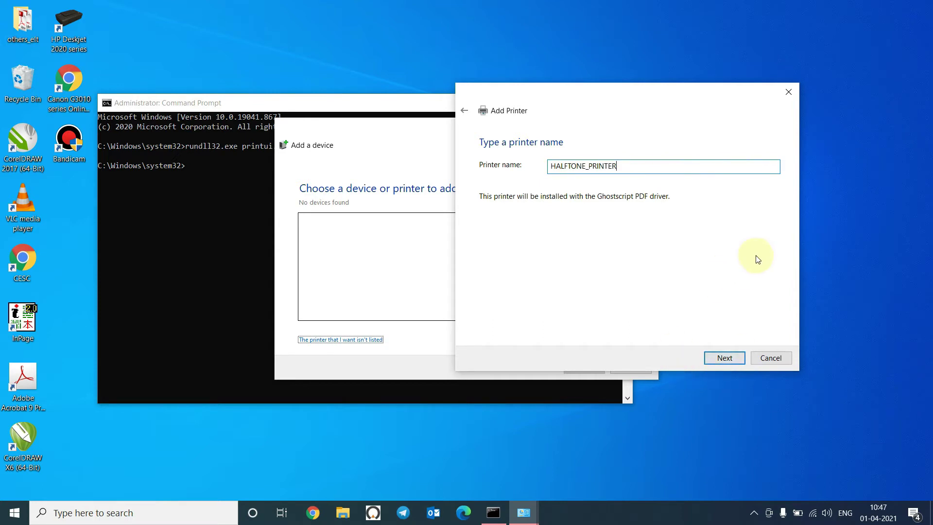
pyautogui.click(728, 359)
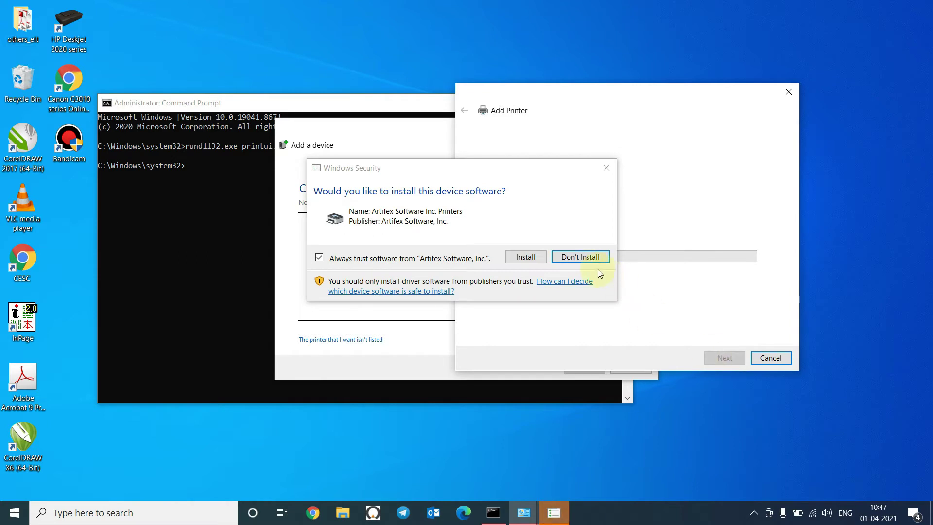
pyautogui.click(525, 258)
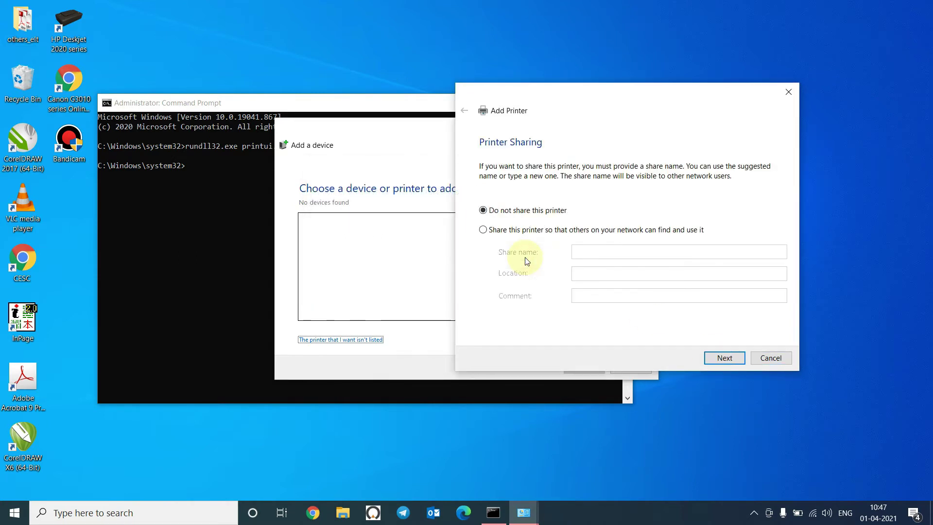
pyautogui.click(725, 358)
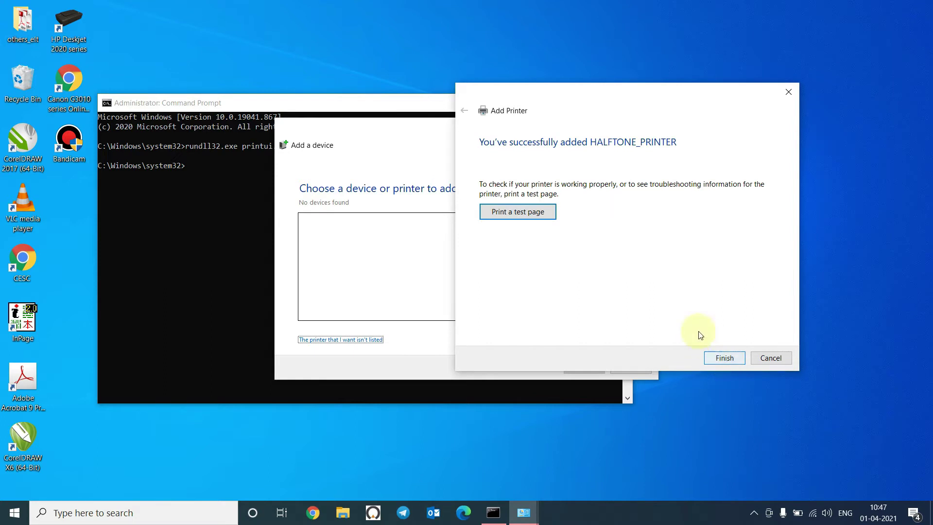
pyautogui.click(724, 358)
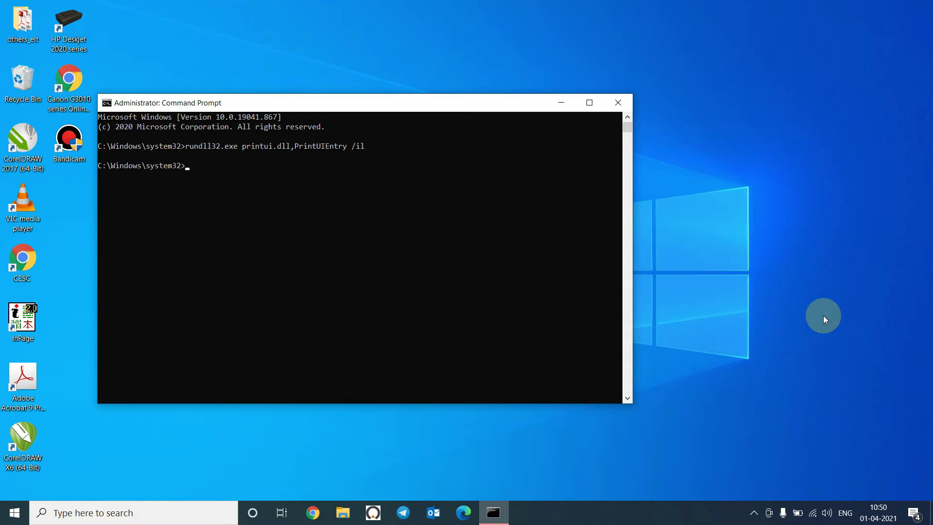
# Run rundll32.exe printui.dll,PrintUIEntry /p /n HALFTONE_PRINTER in Command Prompt to open its properties
pyautogui.click(405, 279)
pyautogui.write('RUNDLL')
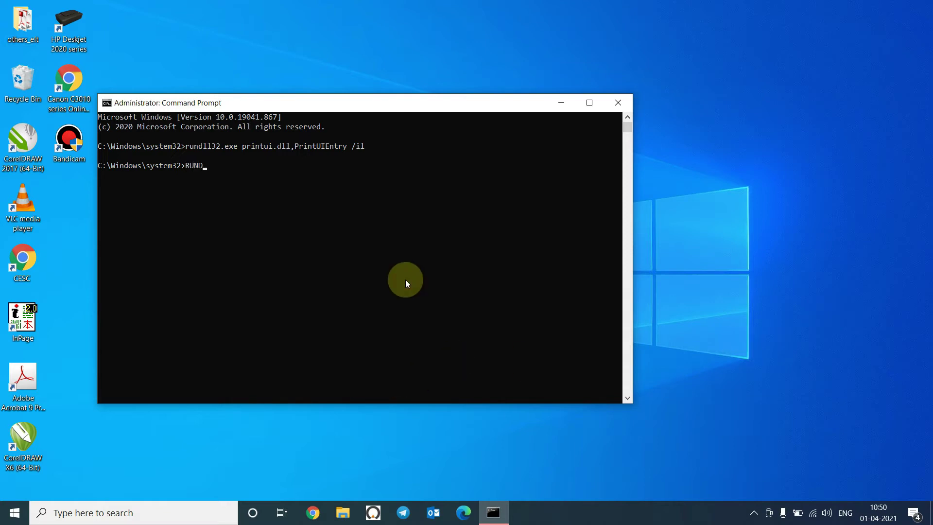
pyautogui.press('capslock')
pyautogui.press('BackSpace')
pyautogui.press('BackSpace')
pyautogui.press('BackSpace')
pyautogui.press('BackSpace')
pyautogui.press('BackSpace')
pyautogui.press('BackSpace')
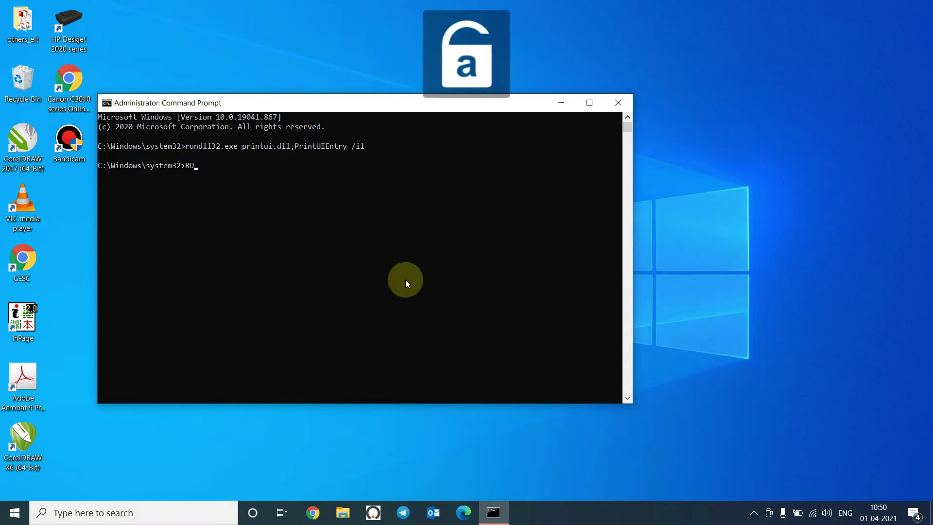
pyautogui.write('rundll32')
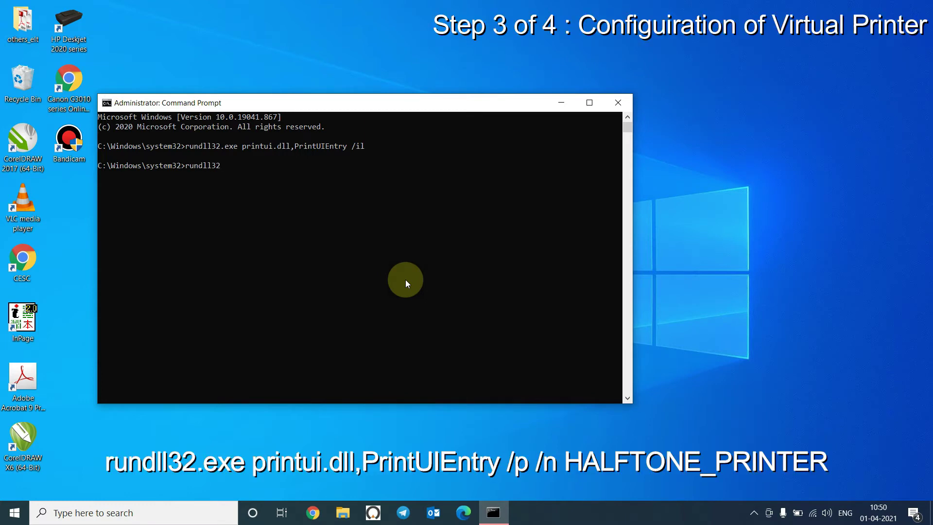
pyautogui.write('.exe printui.dll,PrintUIEntry')
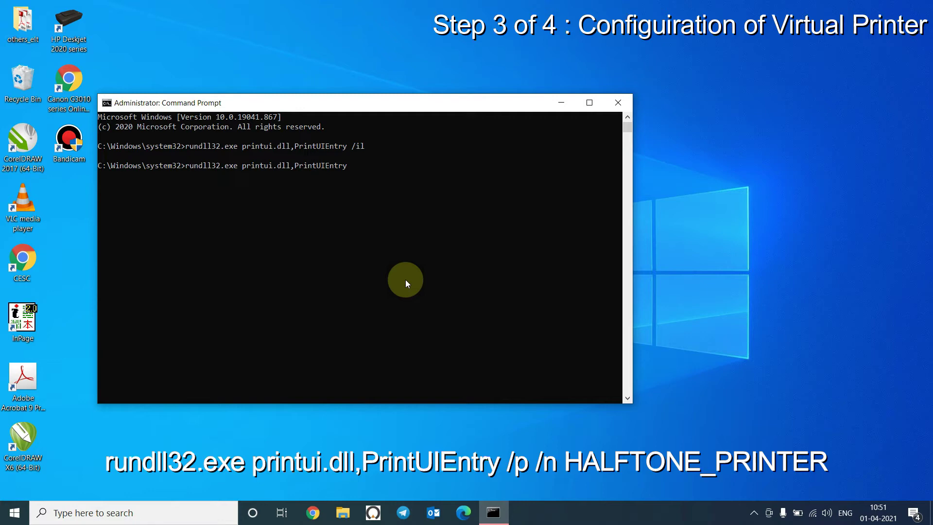
pyautogui.write('.d')
pyautogui.press('BackSpace')
pyautogui.press('BackSpace')
pyautogui.write('p /p /n')
pyautogui.press('capslock')
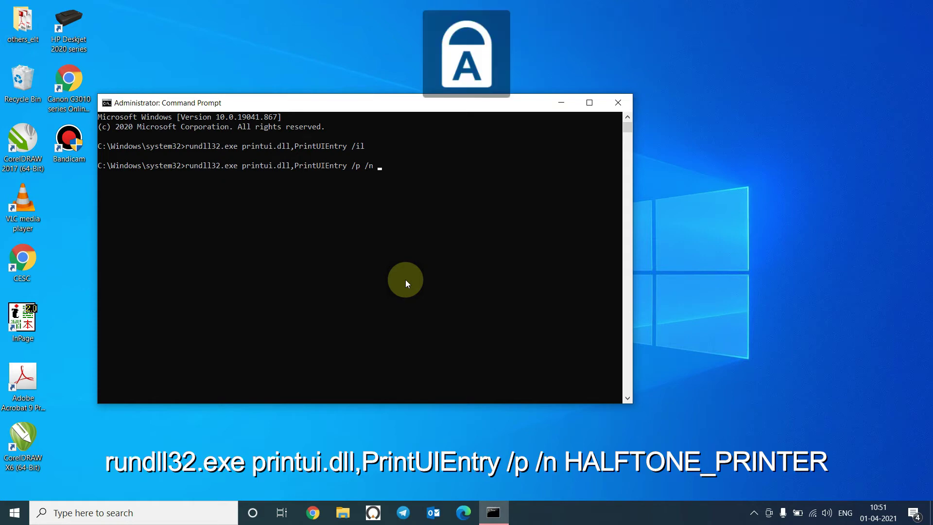
pyautogui.write('HALFTONE')
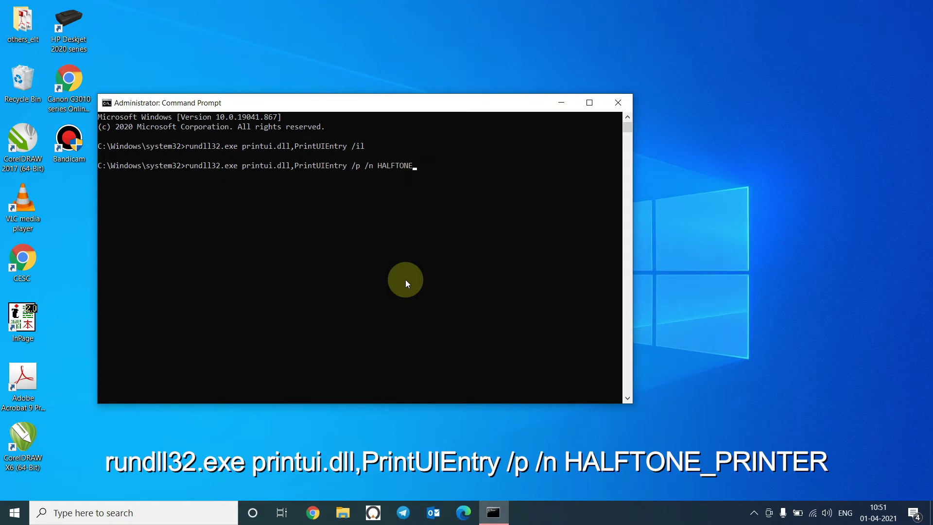
pyautogui.write('_PRINTER')
pyautogui.press('capslock')
pyautogui.press('capslock')
pyautogui.press('capslock')
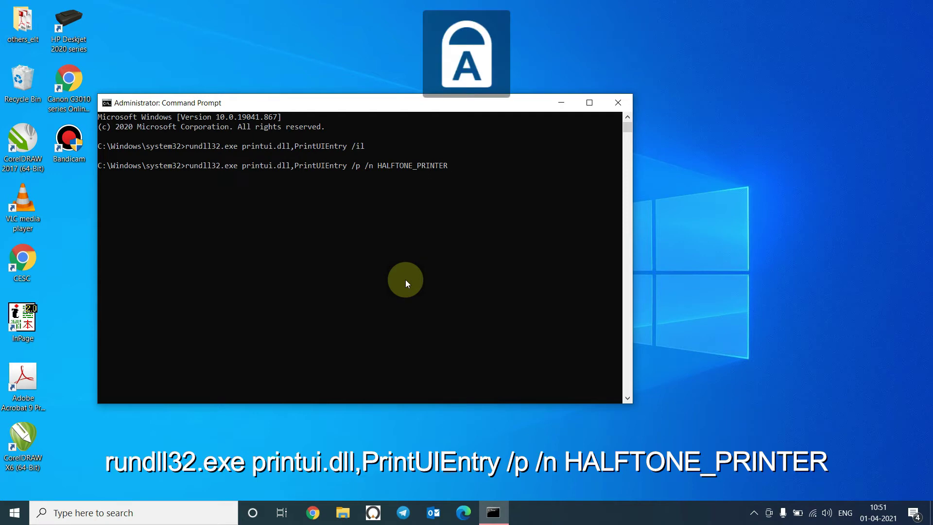
pyautogui.press('Return')
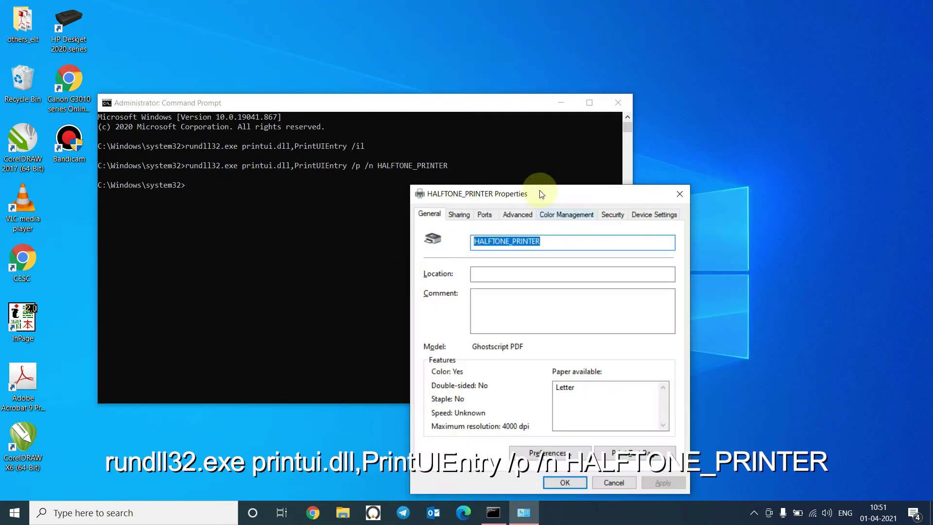
# Go to the printer's port settings and configure the RPT1 redirected port's program
pyautogui.moveTo(483, 195); pyautogui.dragTo(631, 117)
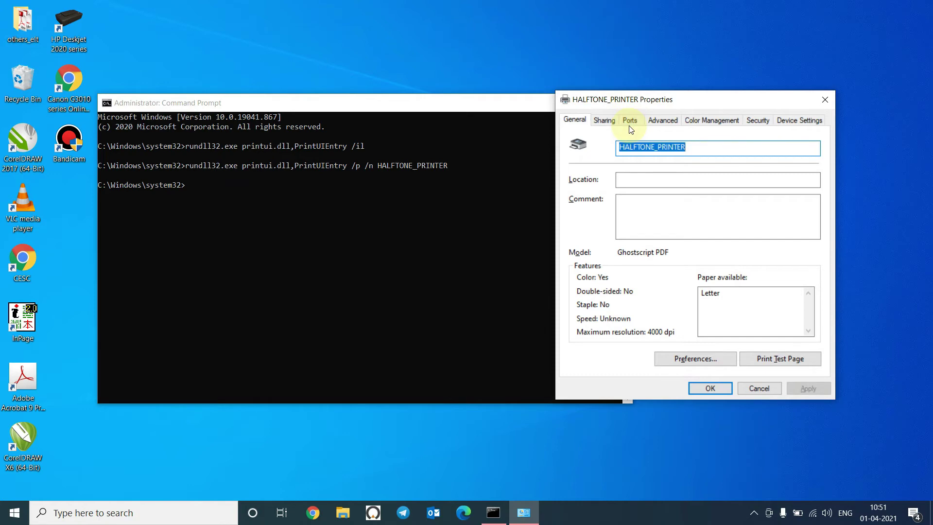
pyautogui.click(630, 120)
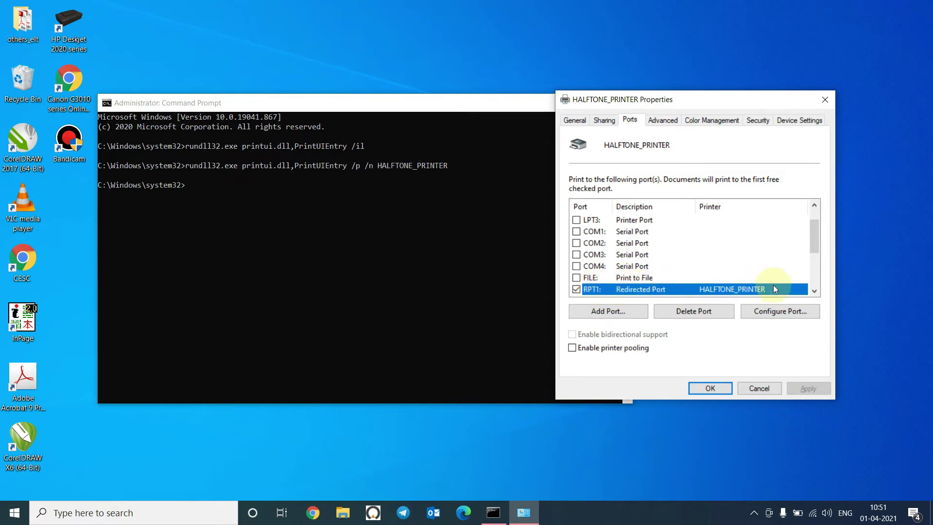
pyautogui.click(772, 315)
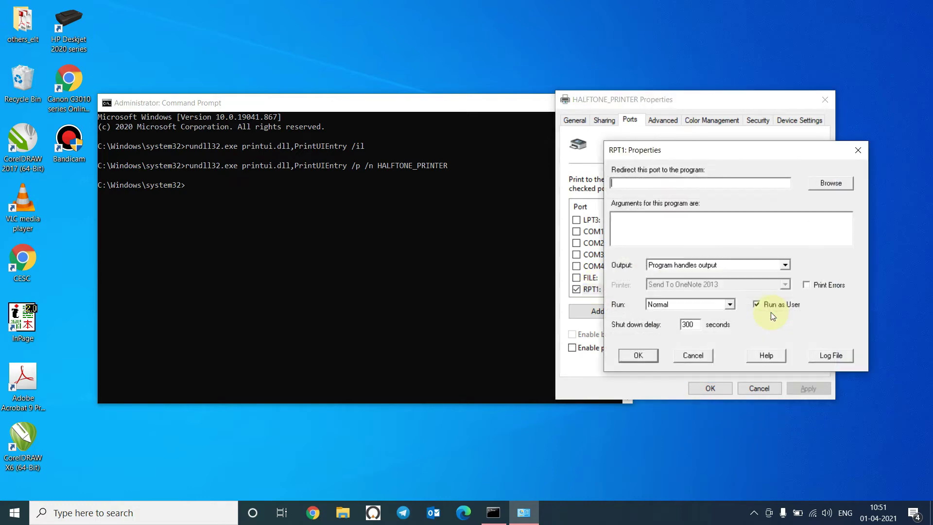
pyautogui.click(831, 183)
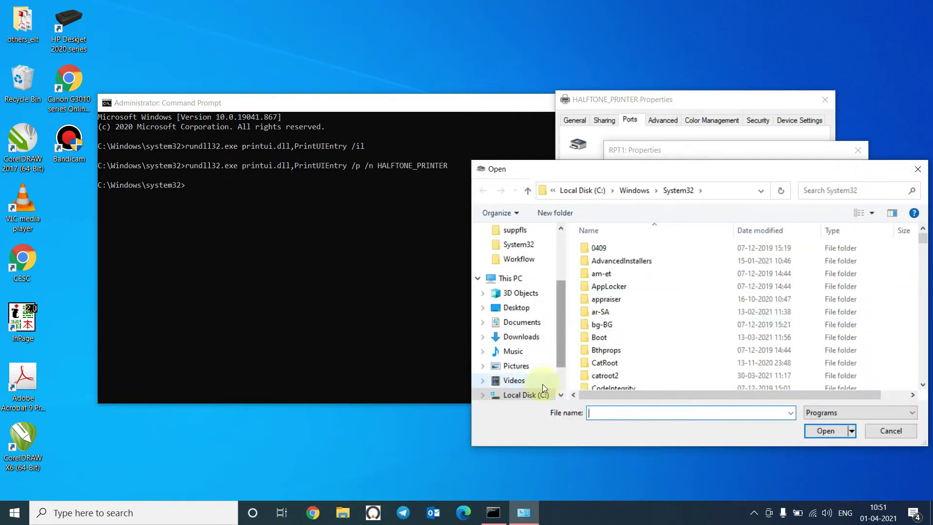
# Select C:\gs\gscript\bin\gswin64c.exe as the program RPT1 redirects to
pyautogui.click(530, 395)
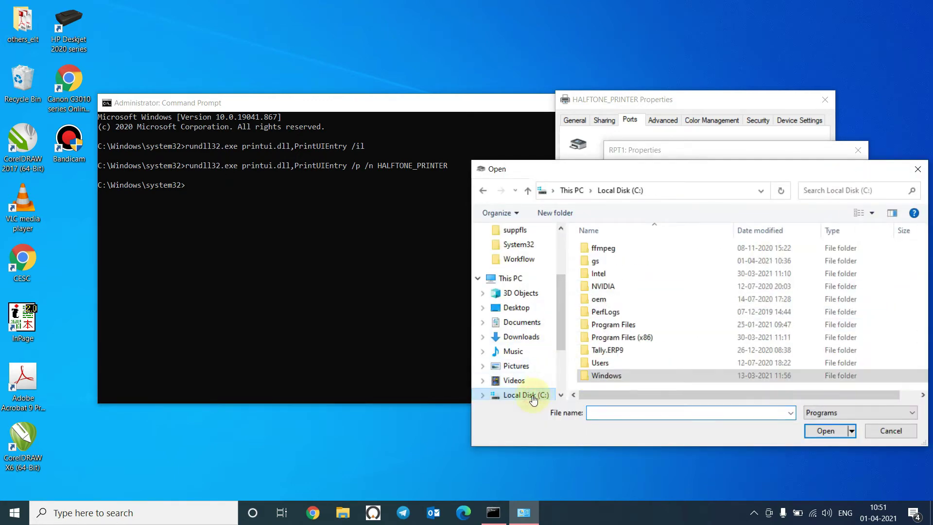
pyautogui.doubleClick(606, 262)
pyautogui.doubleClick(603, 248)
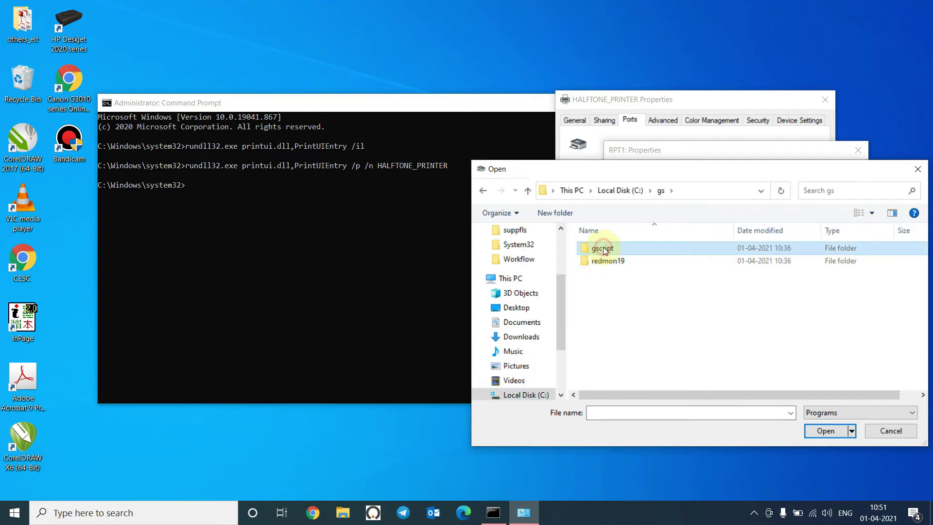
pyautogui.doubleClick(603, 247)
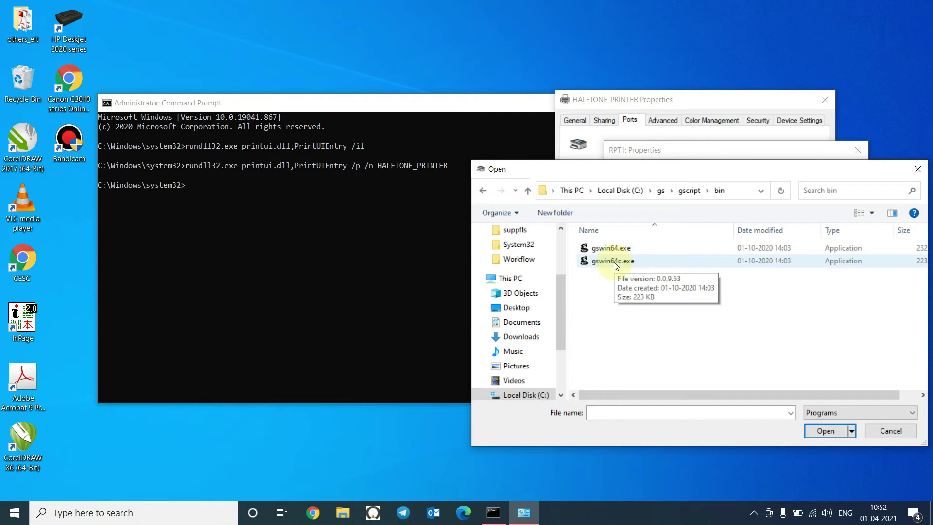
pyautogui.click(614, 263)
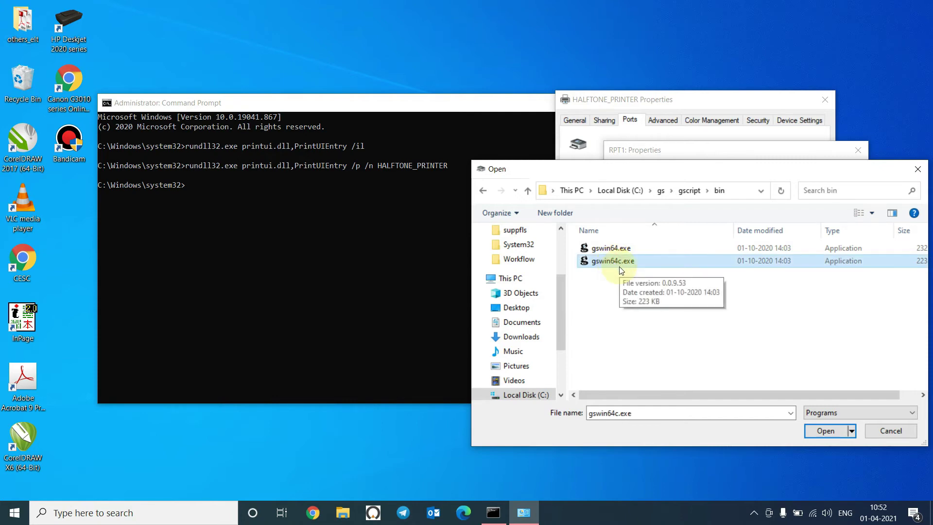
pyautogui.moveTo(766, 168); pyautogui.dragTo(730, 131)
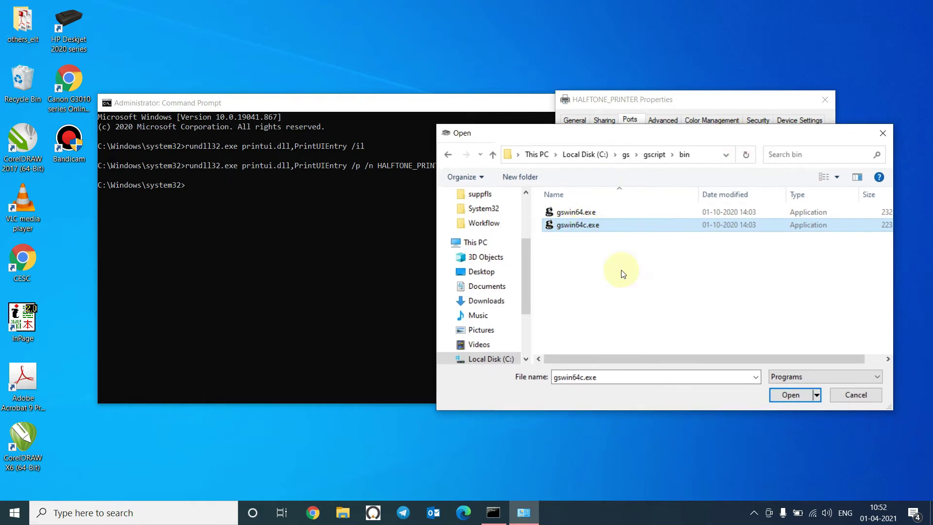
pyautogui.click(630, 284)
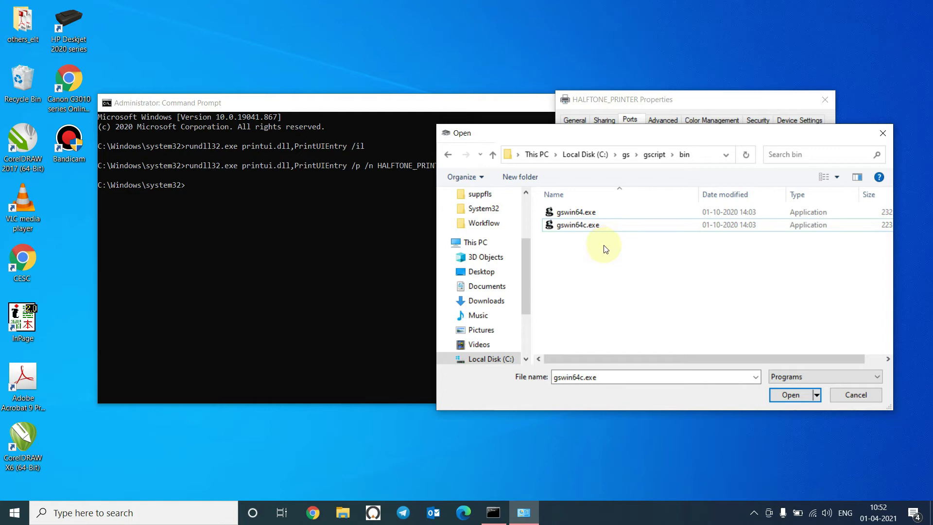
pyautogui.click(597, 225)
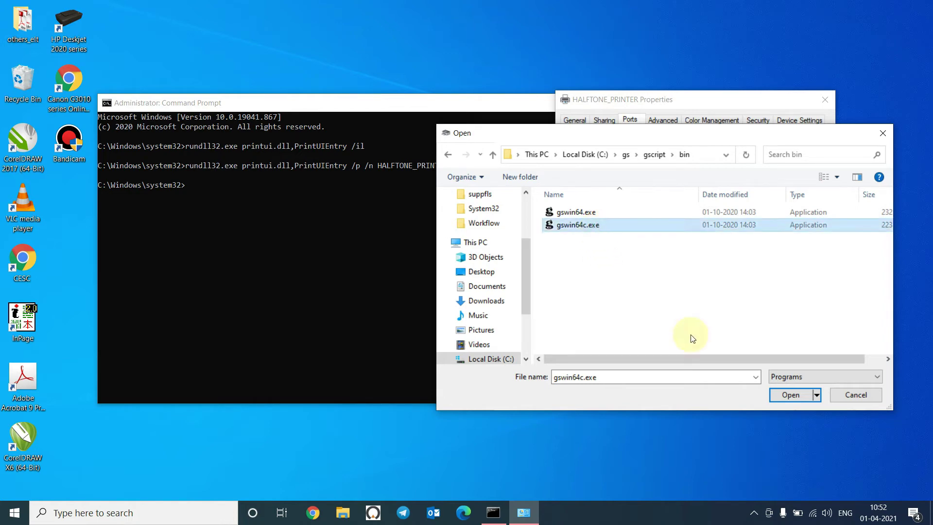
pyautogui.click(786, 394)
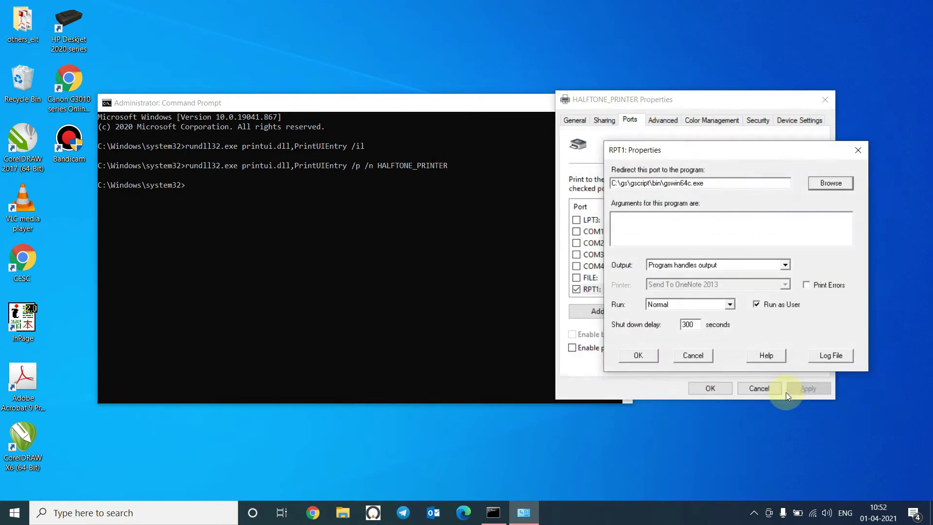
# Enter RPT1 arguments @c:\gs\ljet.txt -sOutputFile="%1" c:\gs\halftone.ps -, checking the C:\gs folder first
pyautogui.click(652, 235)
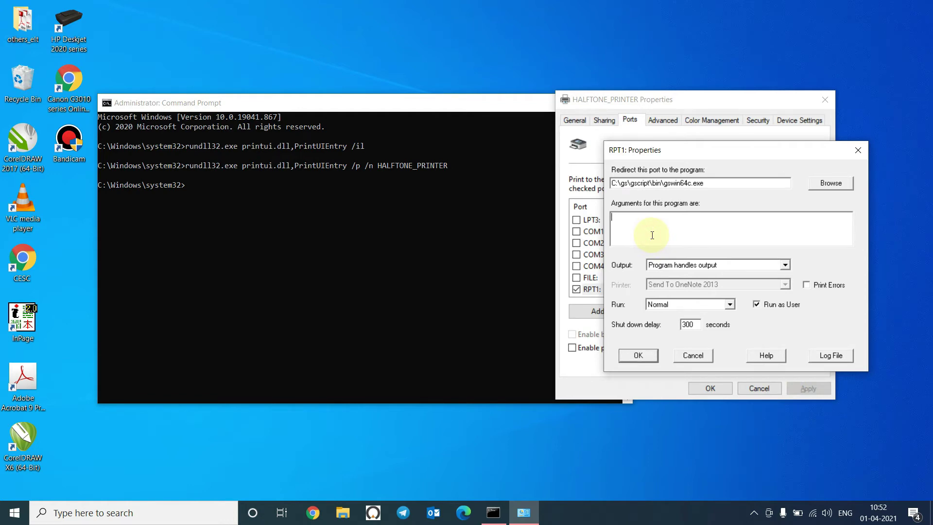
pyautogui.write('@c:\\gs\\')
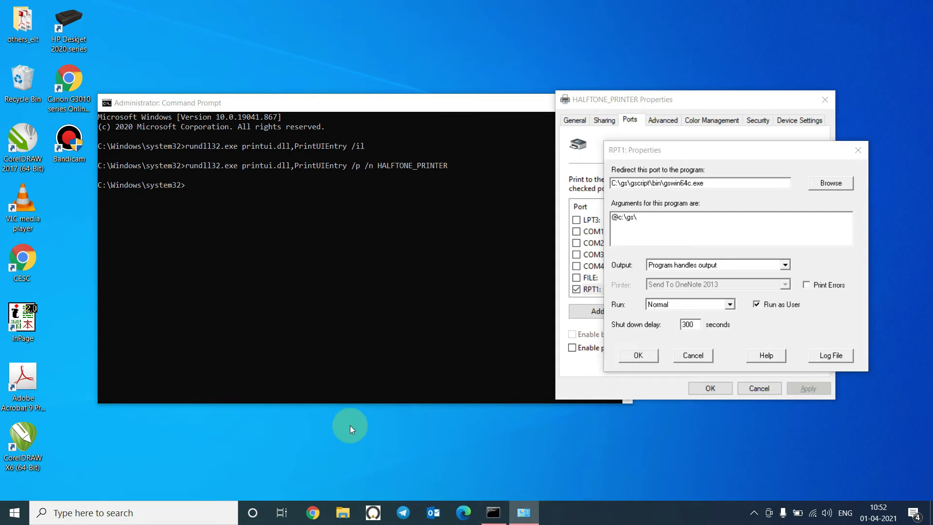
pyautogui.press('super+e')
pyautogui.doubleClick(209, 243)
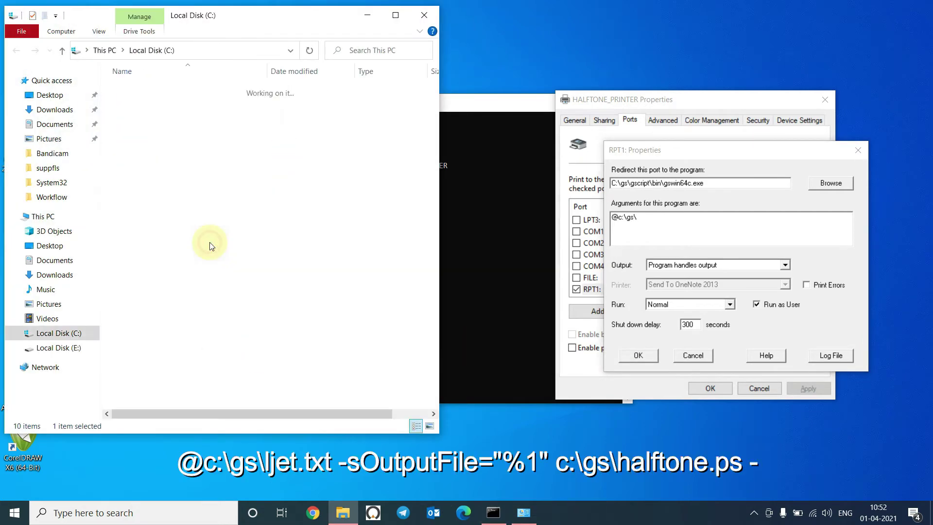
pyautogui.doubleClick(129, 104)
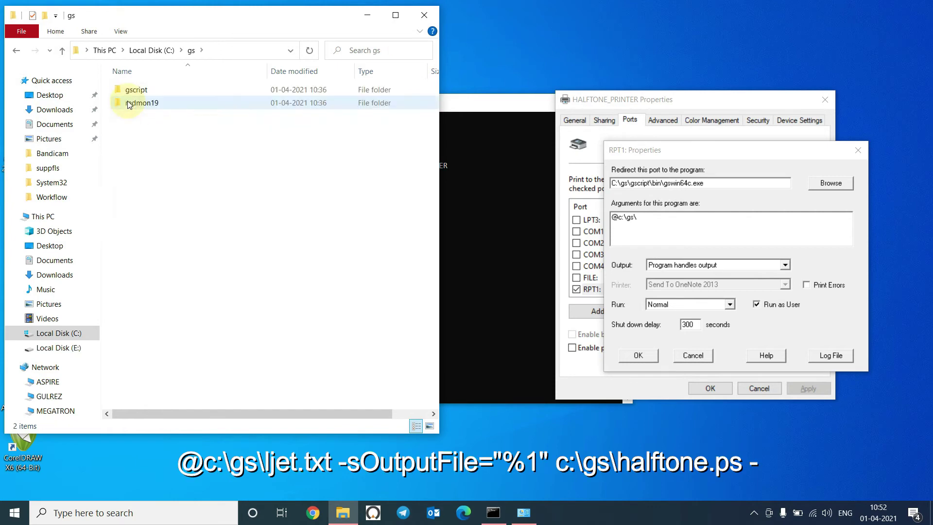
pyautogui.click(424, 15)
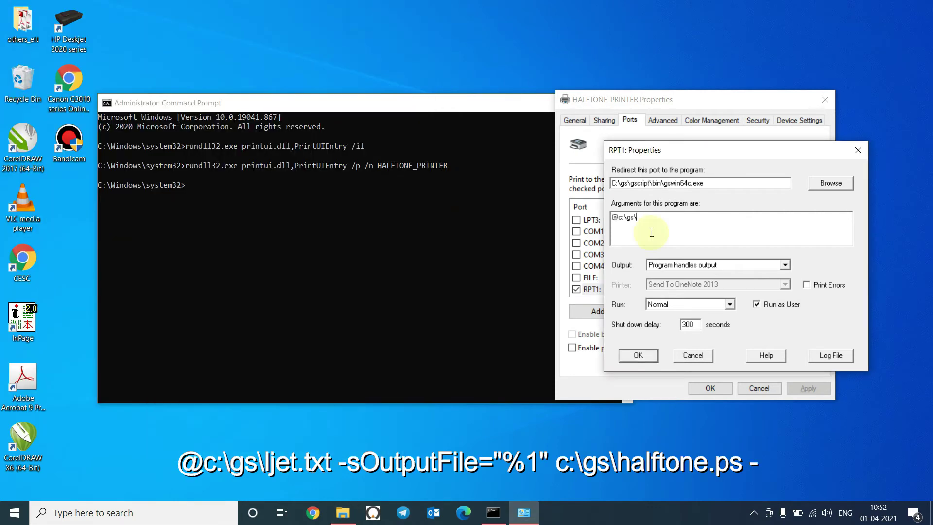
pyautogui.write('ljet.txt -sOutputFile="%1" c:\\gs\\halftone')
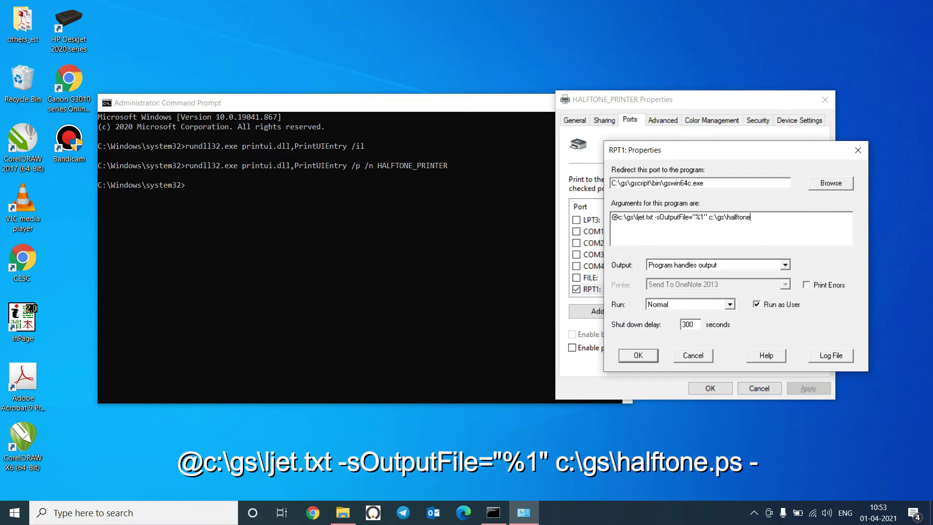
pyautogui.write('.ps -')
# Set RPT1 output to Copy temporary file to printer on HP LaserJet Pro M201-M202 PCL 6, Run as User off
pyautogui.click(779, 264)
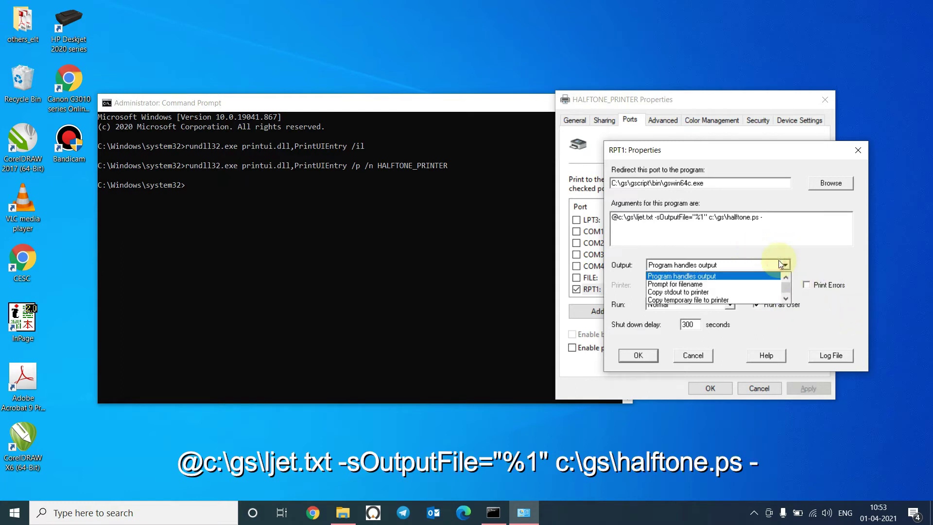
pyautogui.click(717, 301)
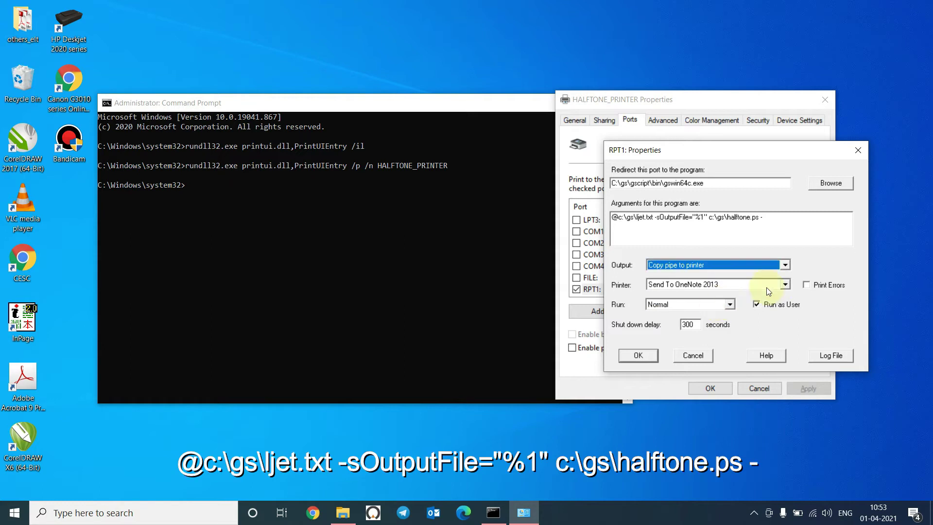
pyautogui.click(784, 265)
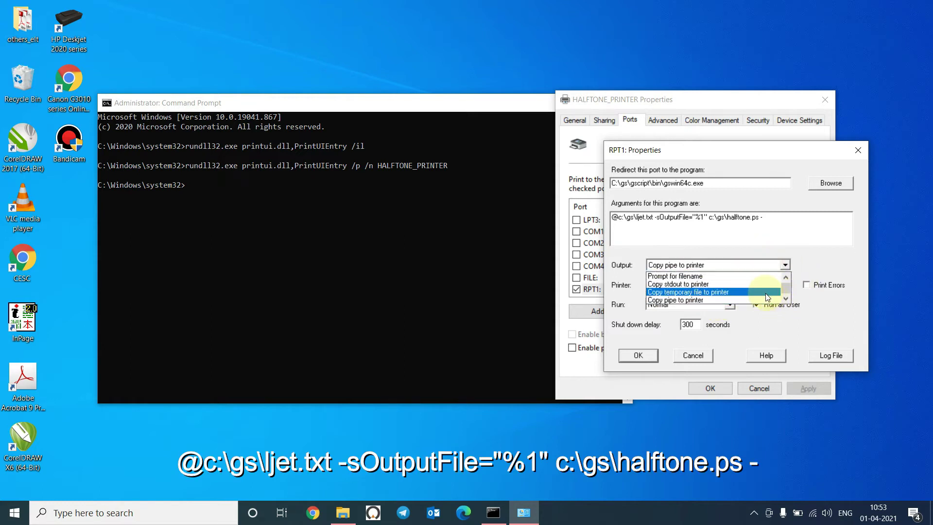
pyautogui.click(765, 293)
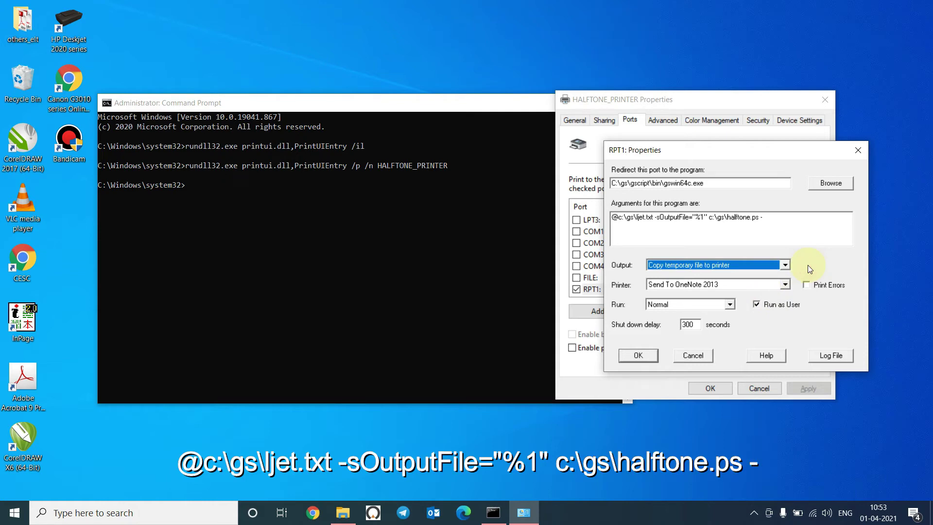
pyautogui.click(759, 289)
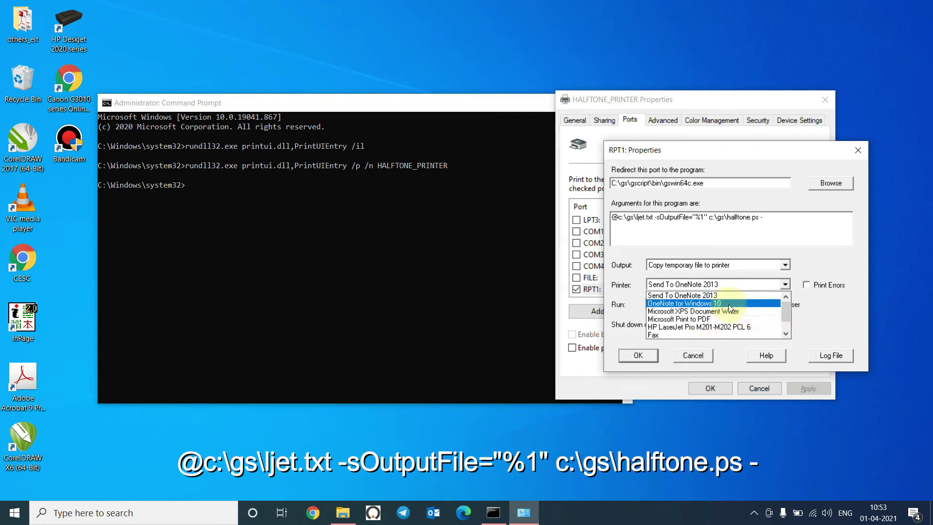
pyautogui.click(755, 328)
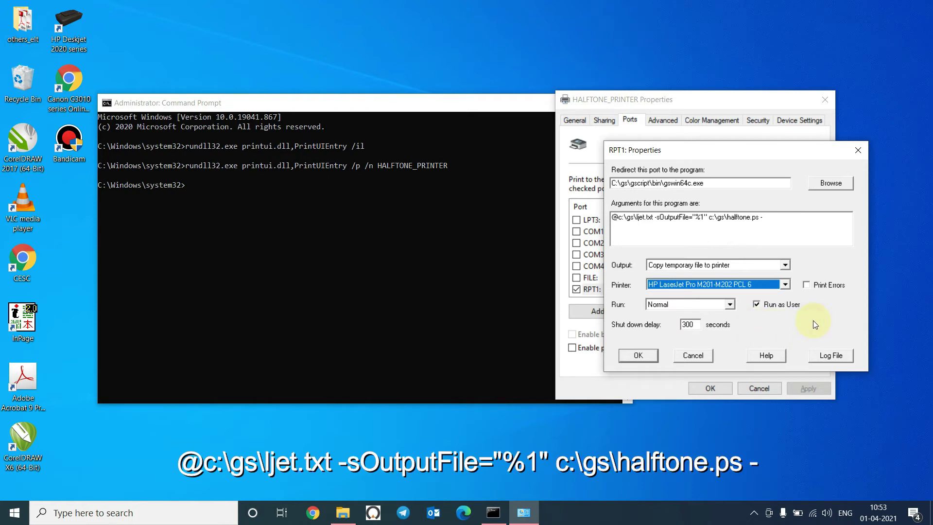
pyautogui.click(757, 306)
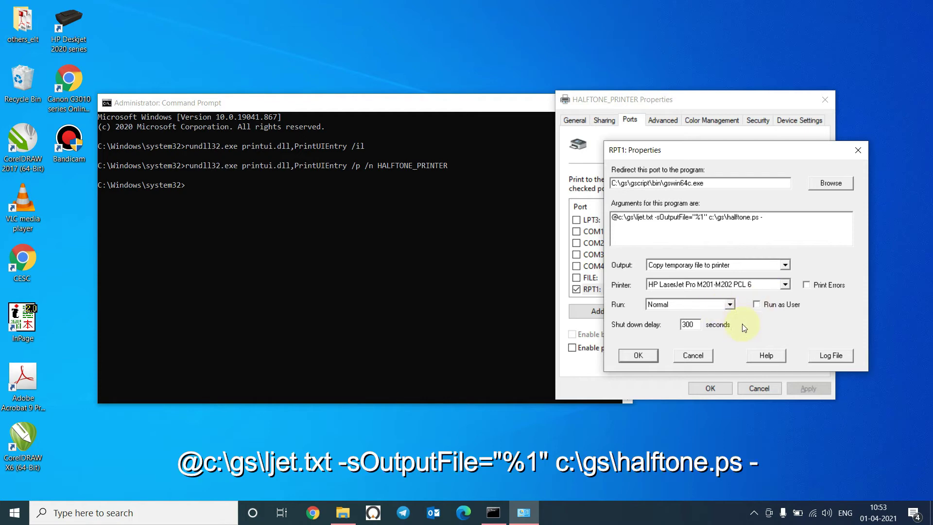
pyautogui.click(641, 354)
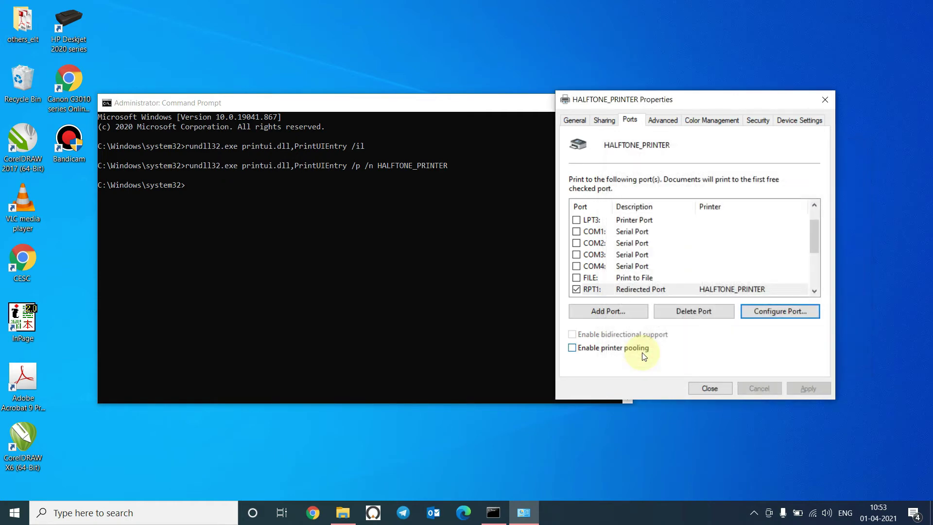
# Close the printer properties and arrange the gs folder and a new This PC window side by side
pyautogui.click(710, 388)
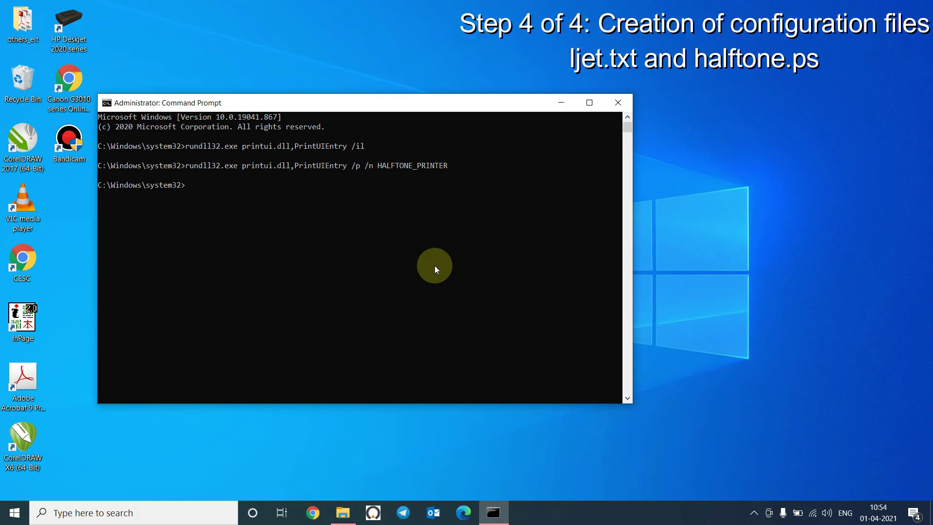
pyautogui.click(434, 265)
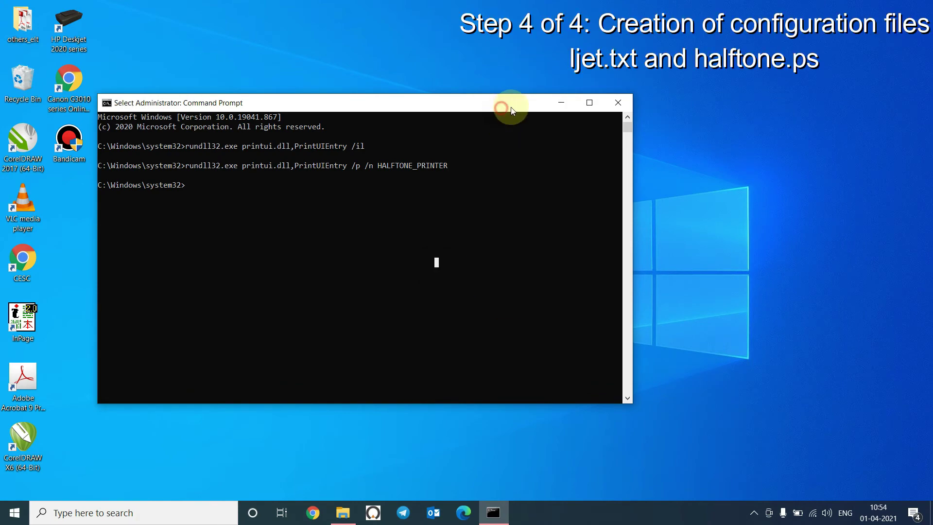
pyautogui.moveTo(504, 108); pyautogui.dragTo(628, 93)
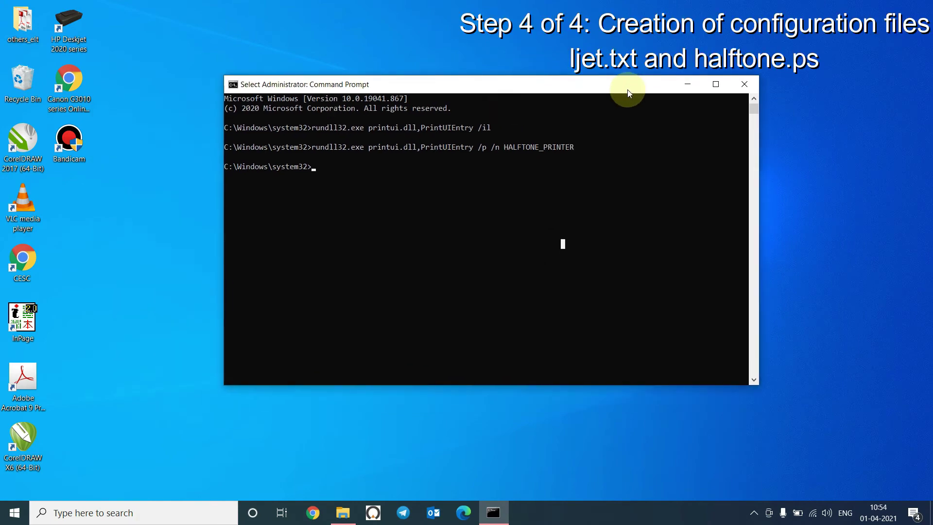
pyautogui.click(343, 512)
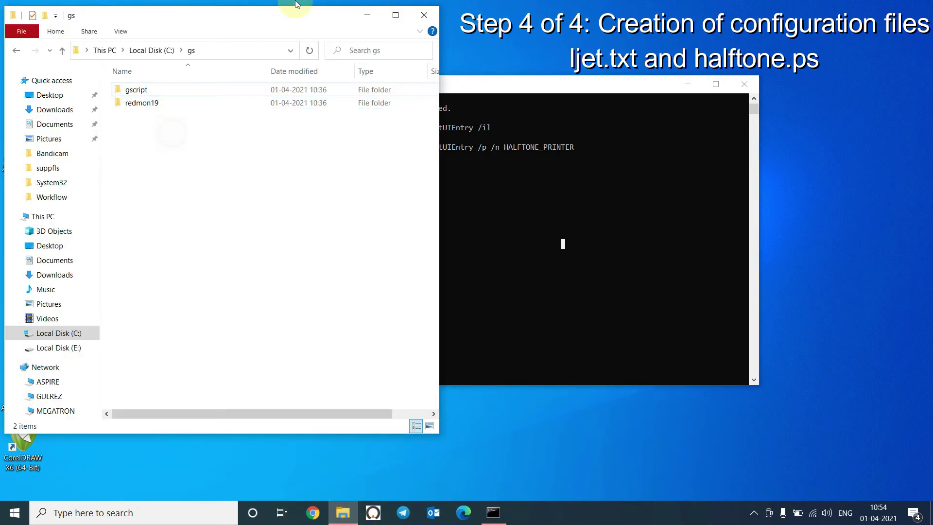
pyautogui.moveTo(287, 16); pyautogui.dragTo(306, 17)
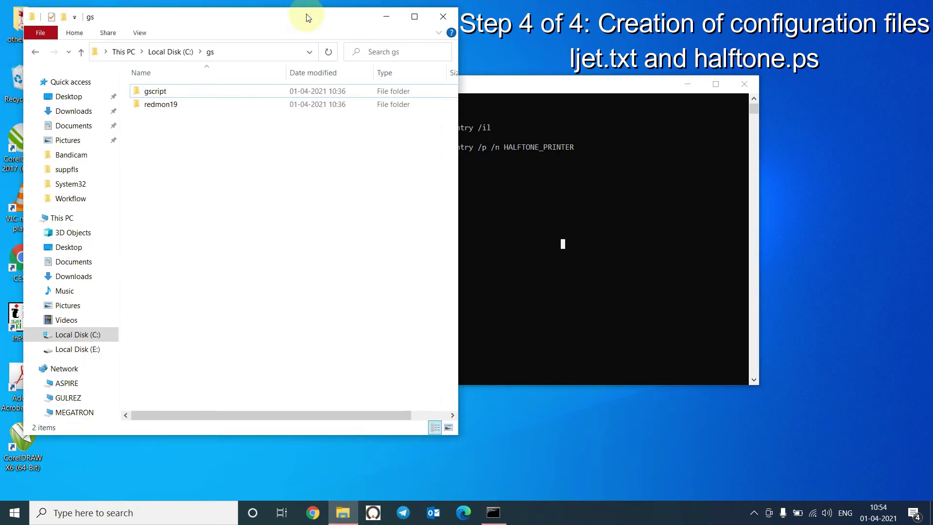
pyautogui.press('super+e')
pyautogui.moveTo(228, 20); pyautogui.dragTo(496, 73)
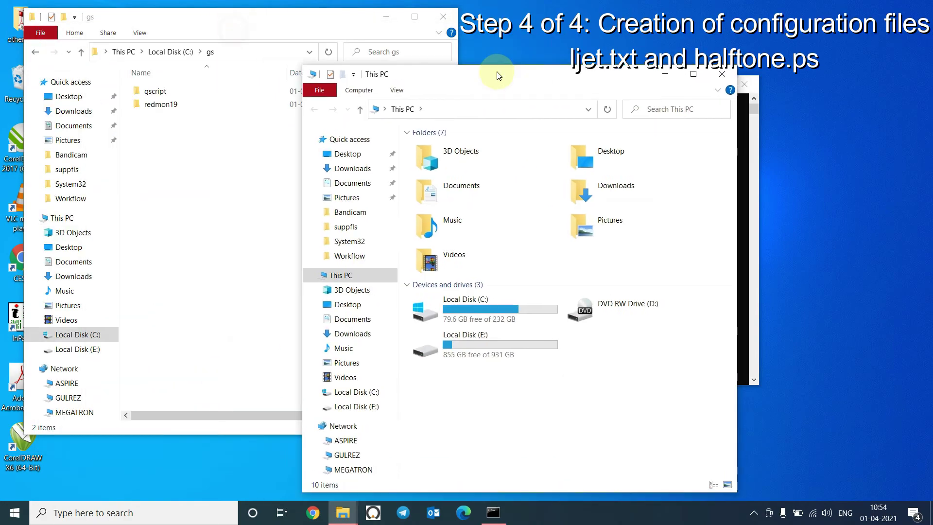
pyautogui.doubleClick(497, 74)
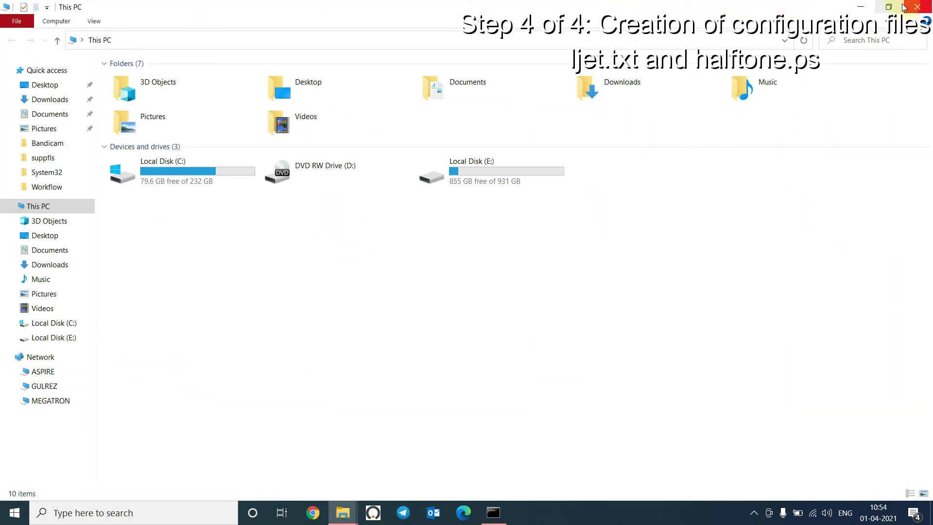
pyautogui.click(889, 7)
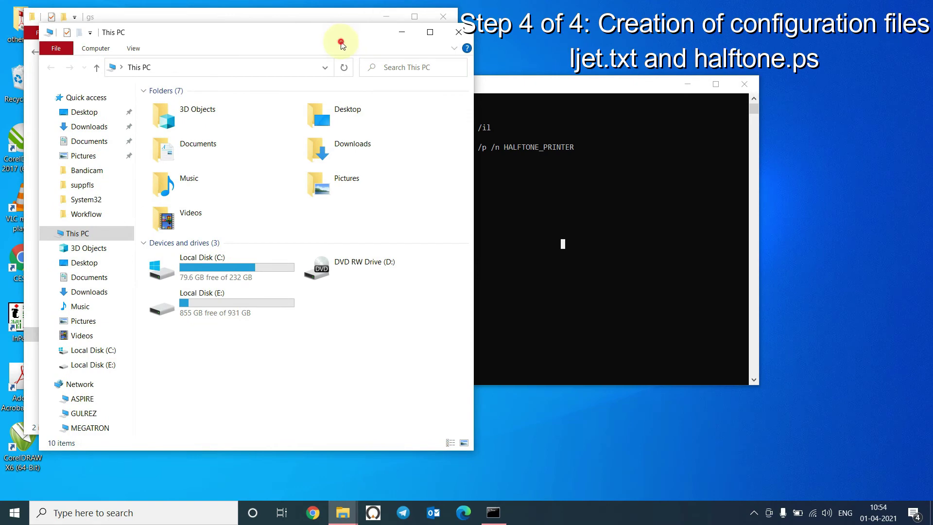
pyautogui.moveTo(270, 31); pyautogui.dragTo(708, 33)
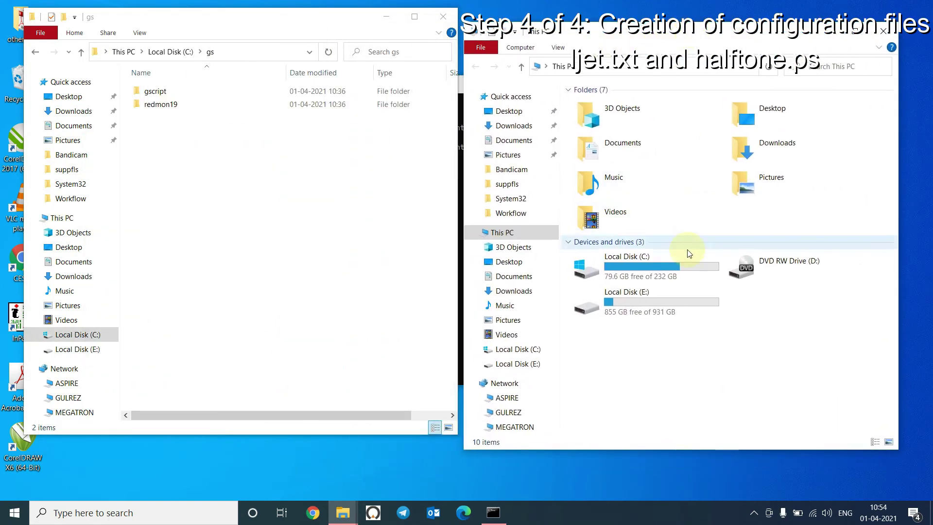
# Copy halftone.ps and ljet.txt from E:\gsfiles\suppfls into the C:\gs folder
pyautogui.doubleClick(683, 261)
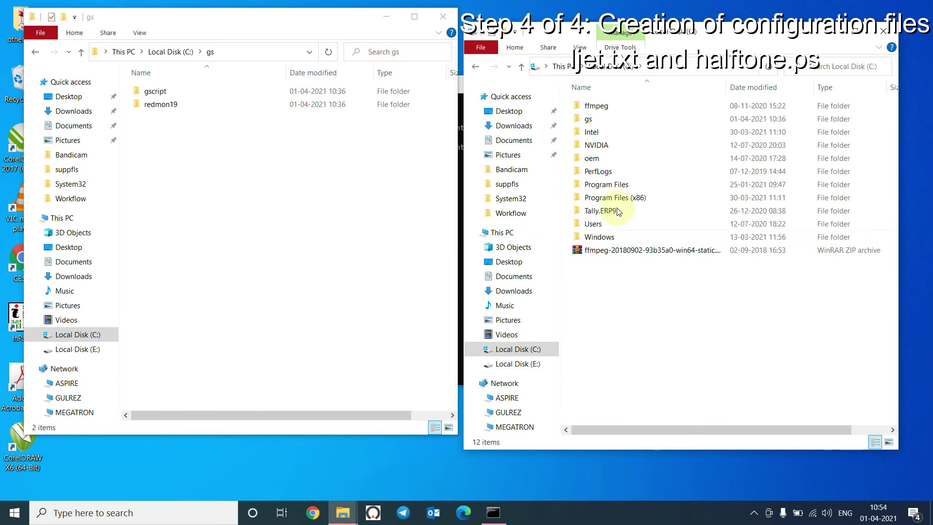
pyautogui.click(522, 67)
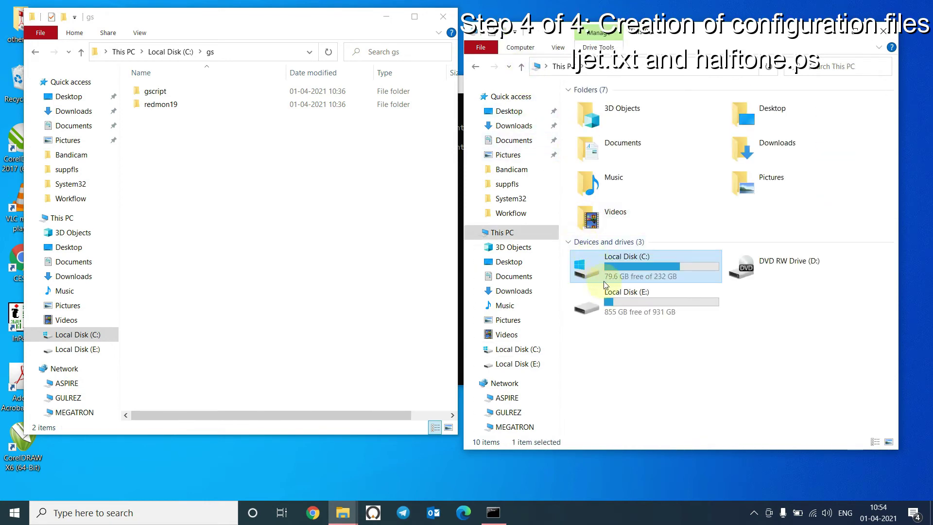
pyautogui.doubleClick(610, 296)
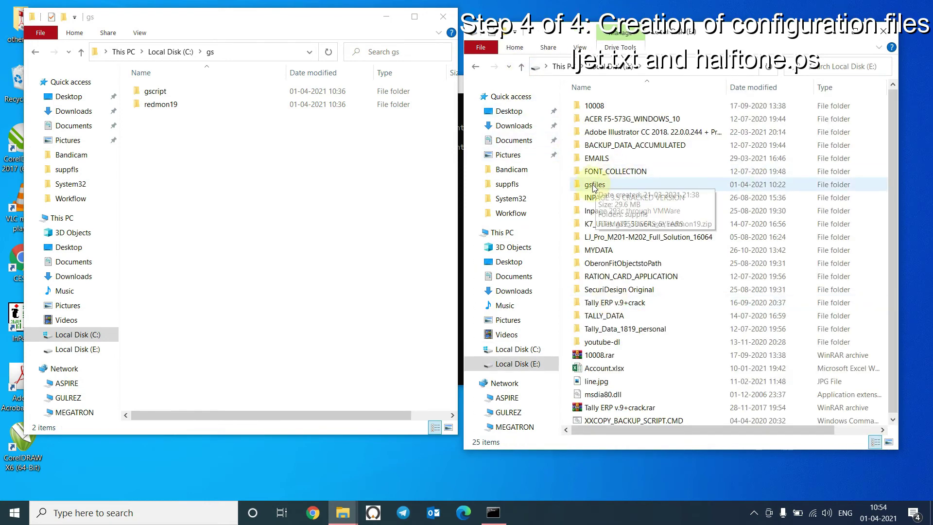
pyautogui.doubleClick(594, 185)
pyautogui.click(596, 107)
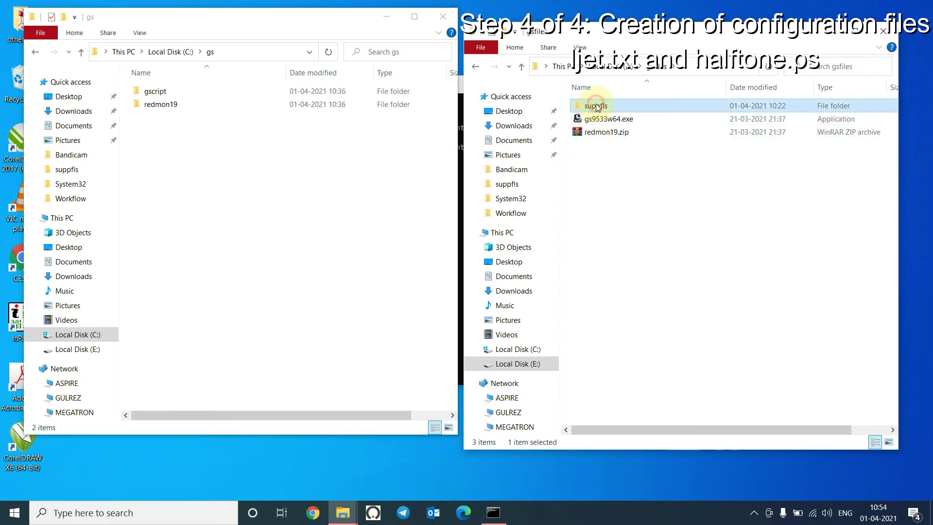
pyautogui.doubleClick(596, 106)
pyautogui.click(589, 121)
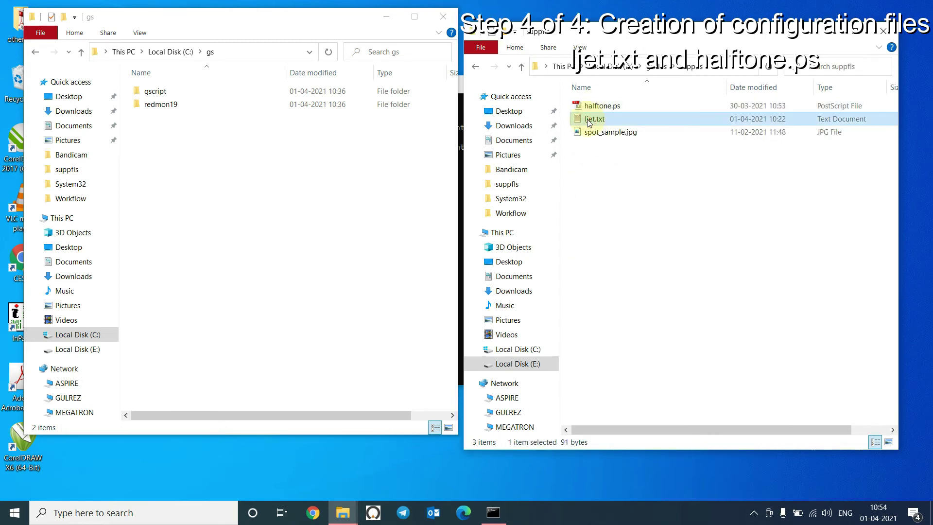
pyautogui.keyDown('ctrl'); pyautogui.click(592, 108); pyautogui.keyUp('ctrl')
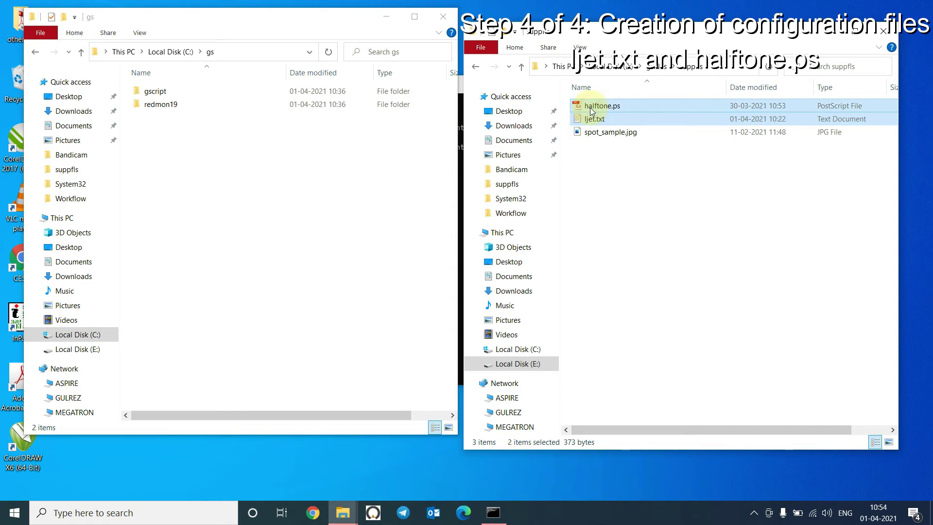
pyautogui.click(302, 248)
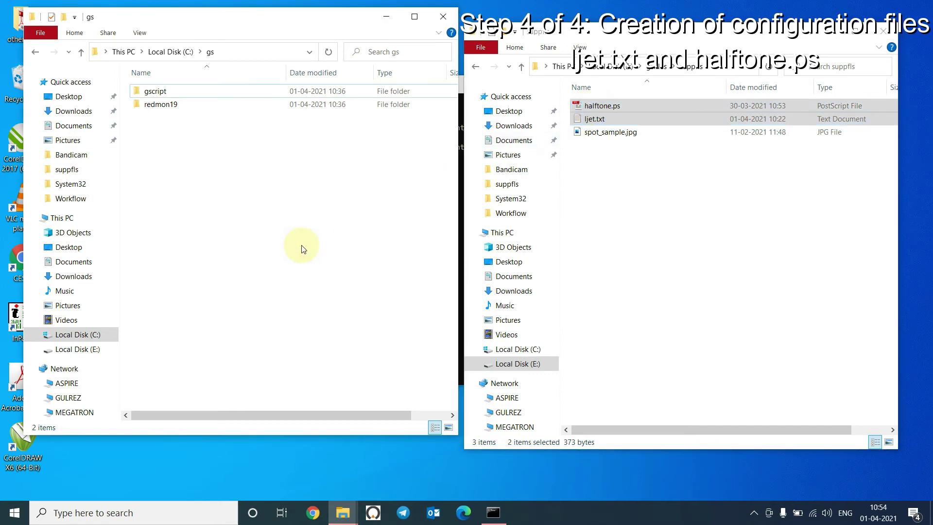
pyautogui.hotkey('ctrl', 'v')
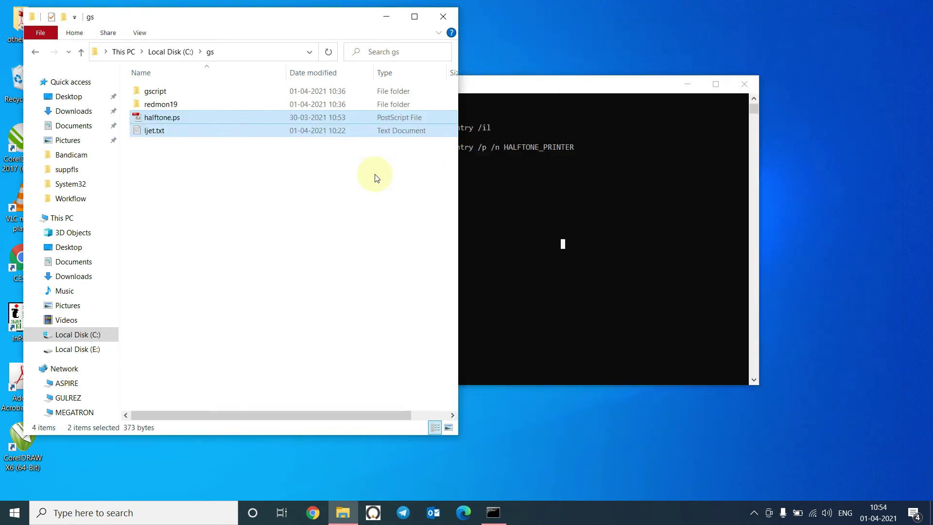
pyautogui.click(158, 131)
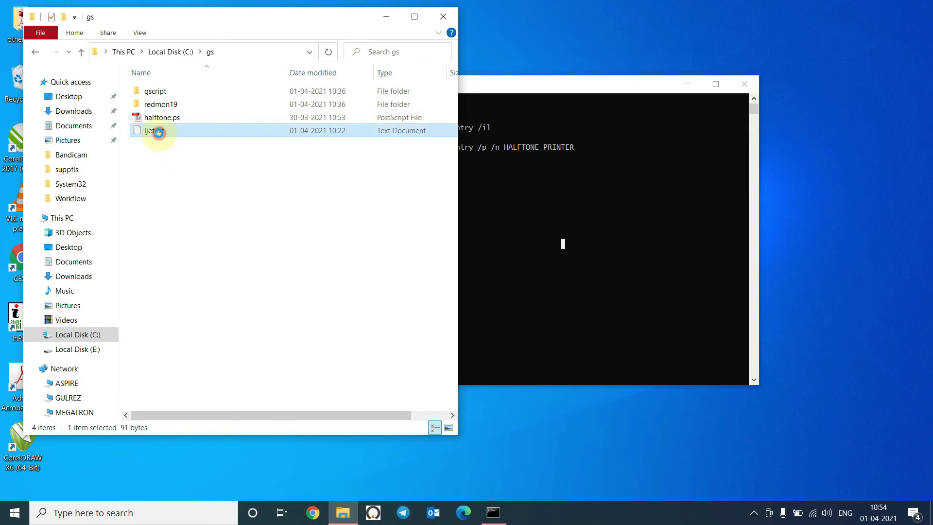
pyautogui.doubleClick(159, 131)
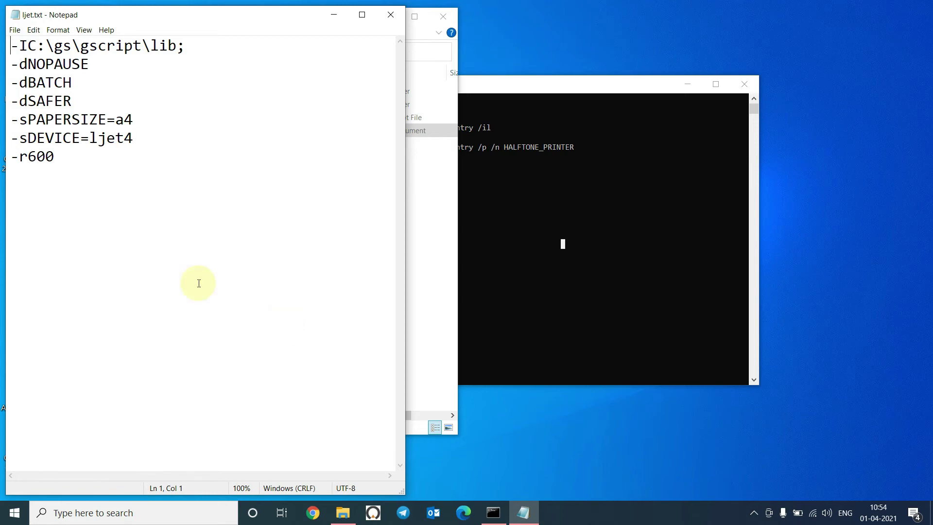
pyautogui.click(388, 20)
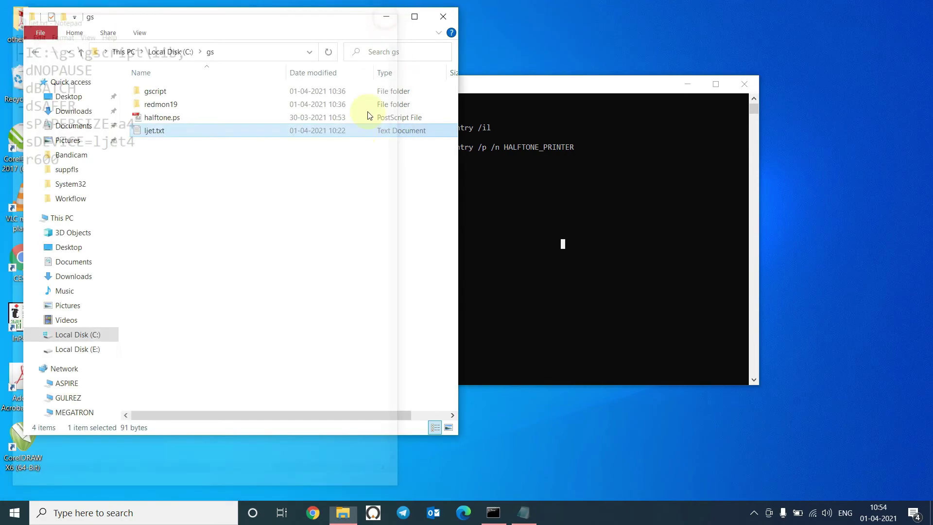
# Open halftone.ps in Notepad and widen the window to show full lines
pyautogui.click(139, 119)
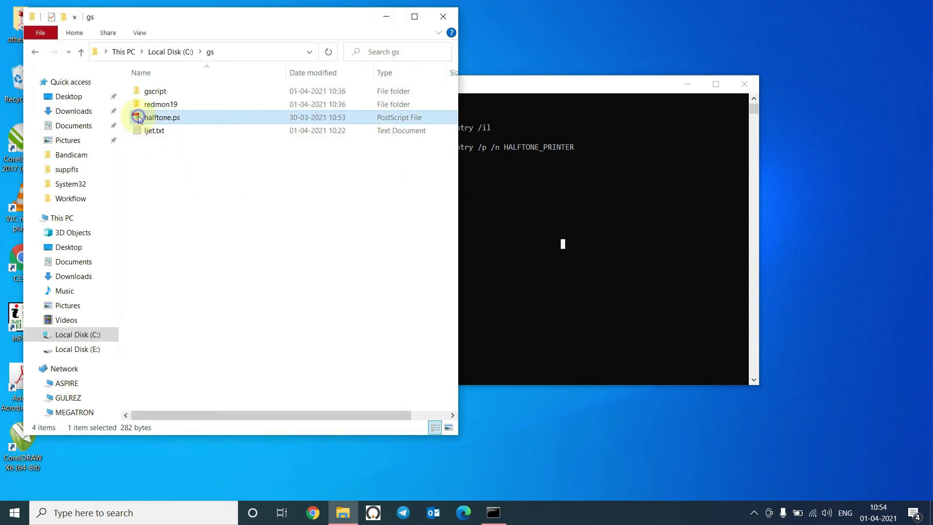
pyautogui.rightClick(139, 119)
pyautogui.moveTo(281, 215)
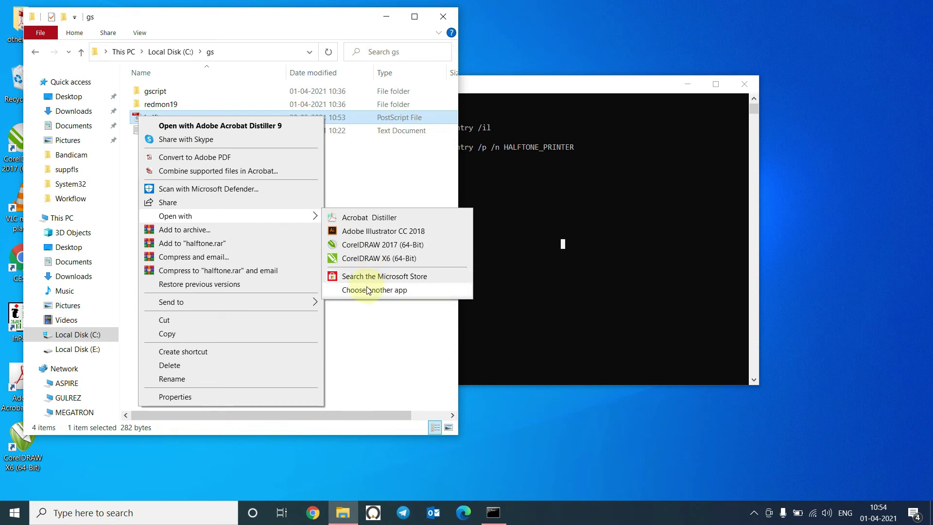
pyautogui.click(365, 289)
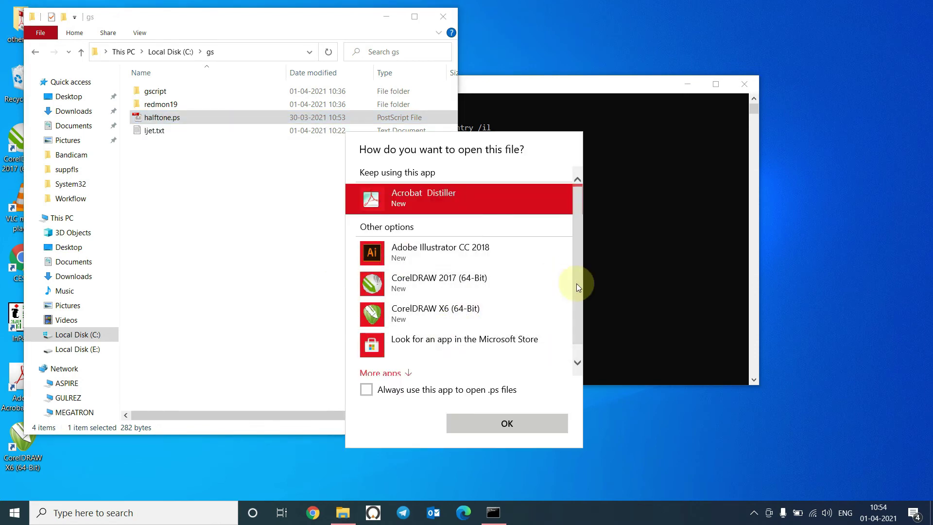
pyautogui.scroll(-1, 576, 292)
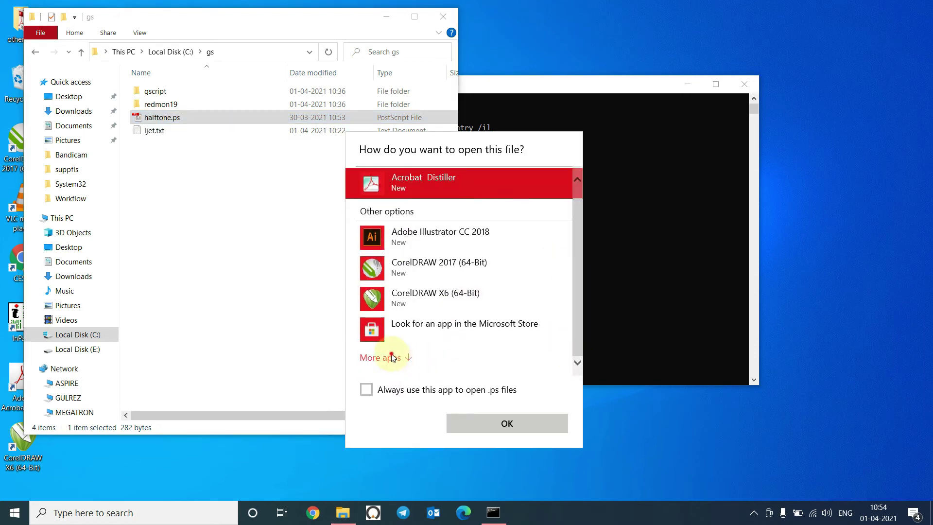
pyautogui.click(392, 357)
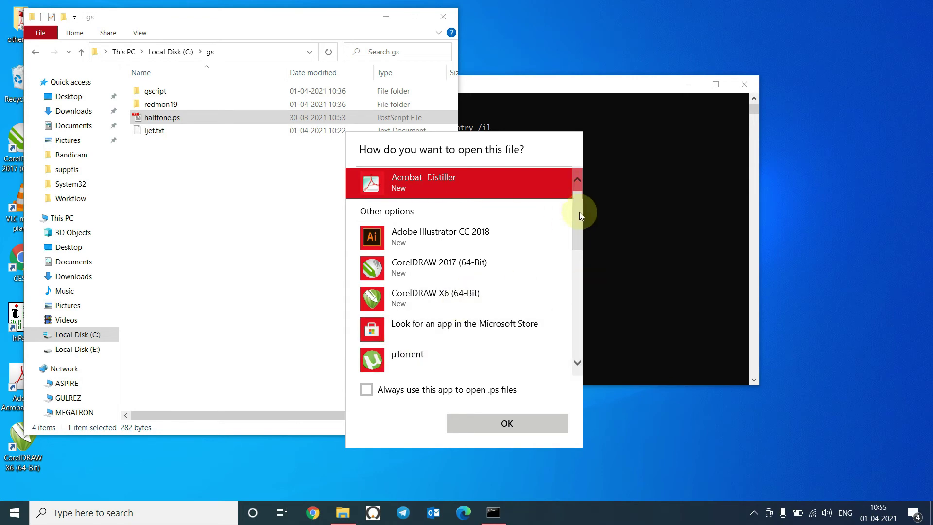
pyautogui.moveTo(579, 211); pyautogui.dragTo(573, 285)
pyautogui.click(491, 244)
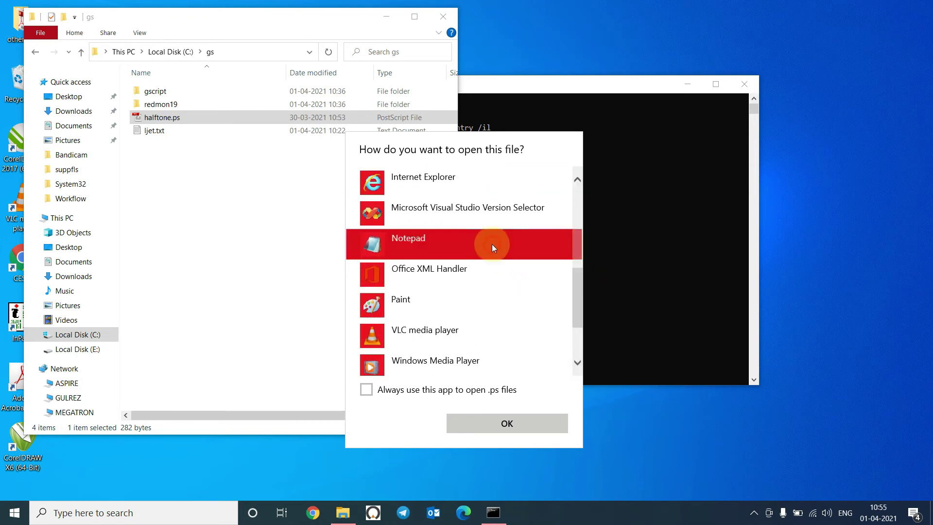
pyautogui.click(501, 422)
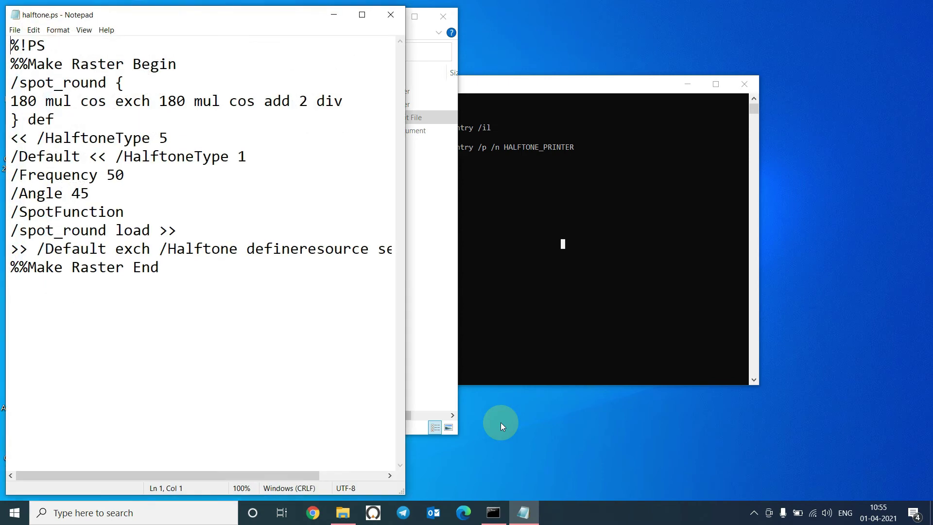
pyautogui.moveTo(406, 413); pyautogui.dragTo(705, 401)
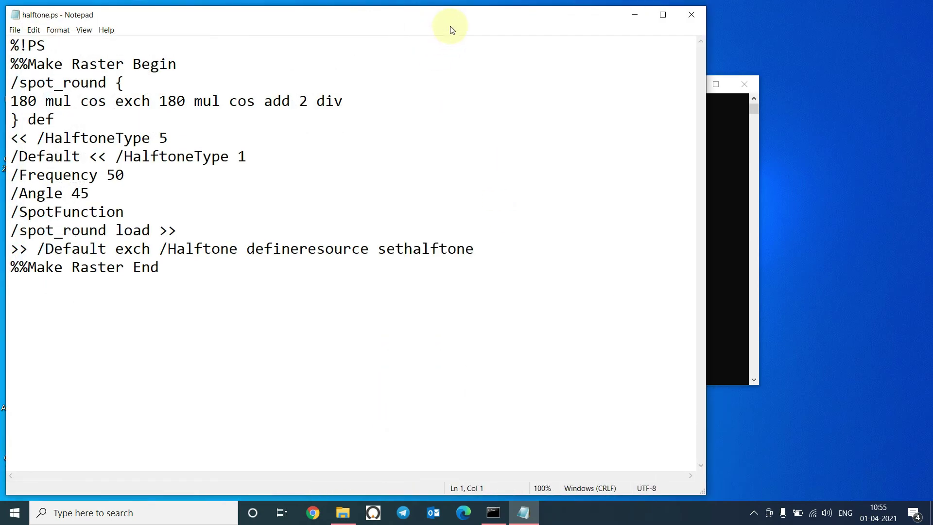
pyautogui.moveTo(450, 25); pyautogui.dragTo(541, 33)
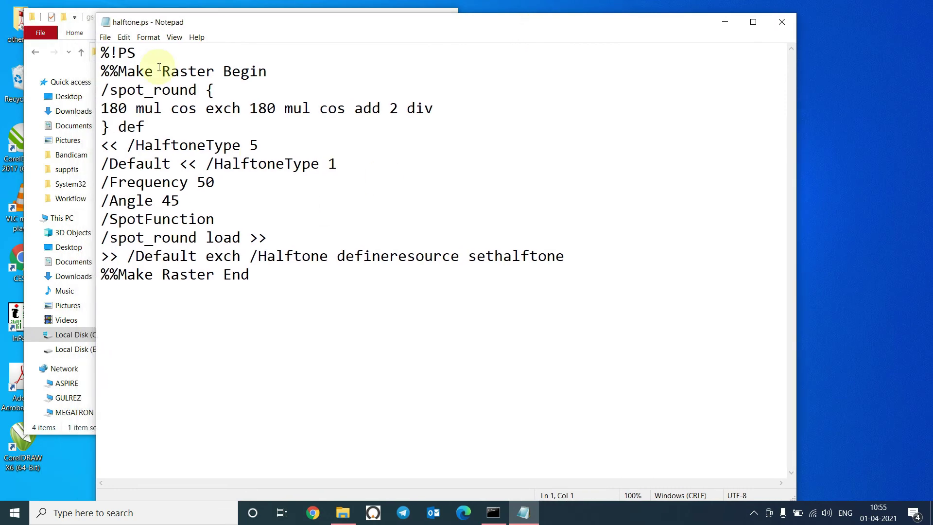
# Change the /Frequency value from 50 to 100
pyautogui.click(279, 281)
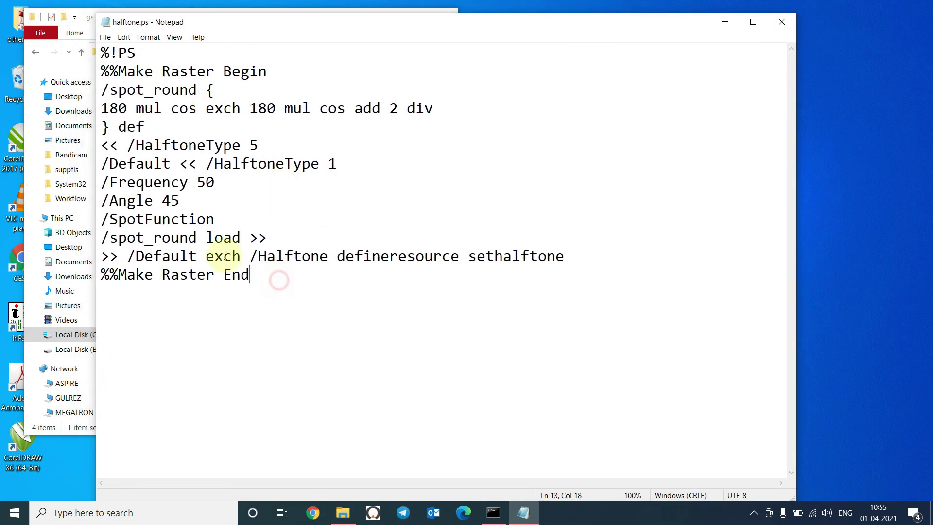
pyautogui.hotkey('ctrl', 'a')
pyautogui.click(288, 370)
pyautogui.moveTo(216, 183); pyautogui.dragTo(198, 183)
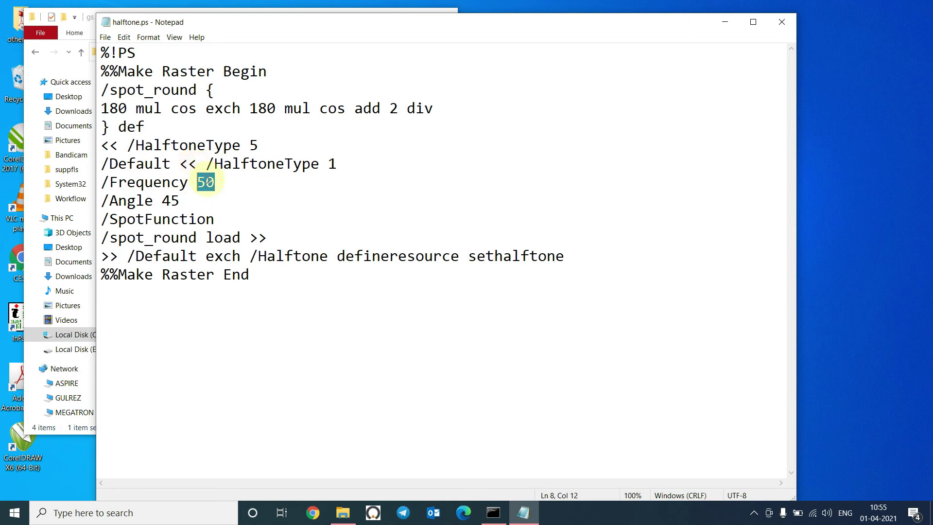
pyautogui.click(217, 186)
pyautogui.press('BackSpace')
pyautogui.press('BackSpace')
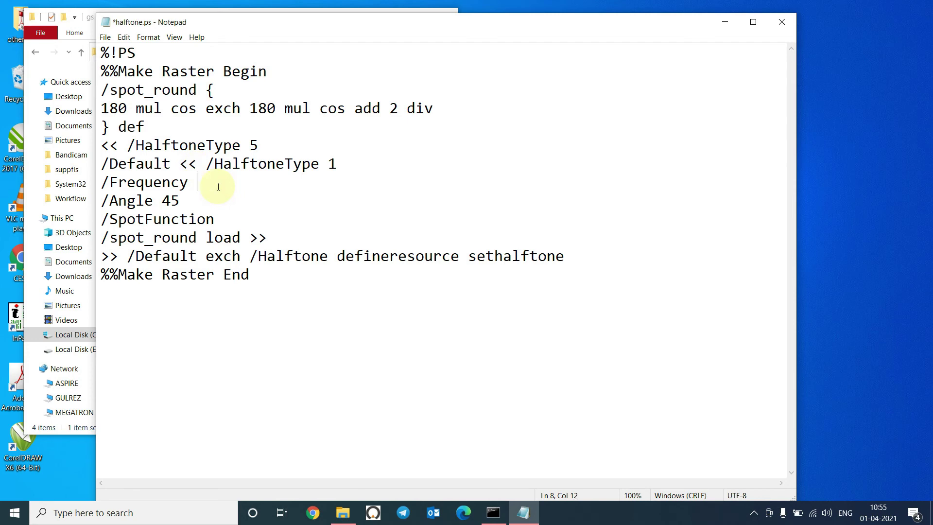
pyautogui.write('100')
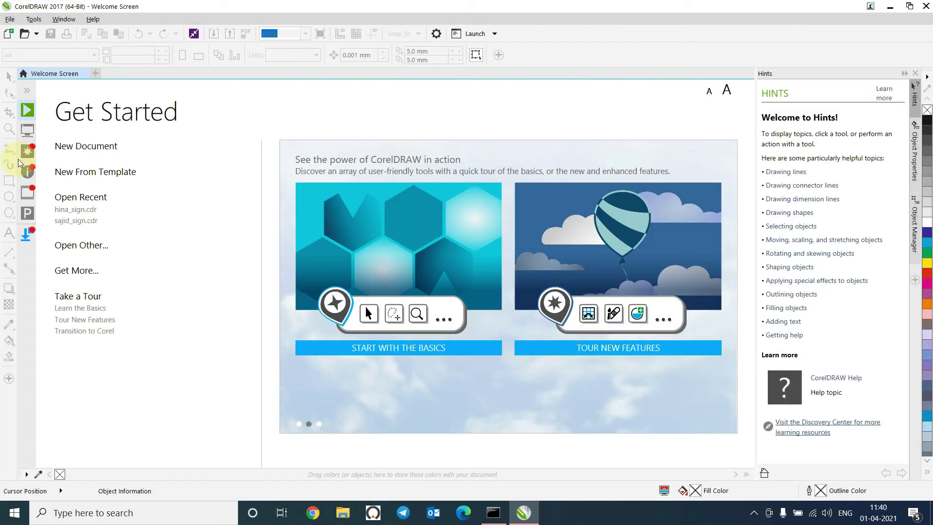
# Create a new A4 document and import penguin.jpg onto the page
pyautogui.hotkey('ctrl', 'n')
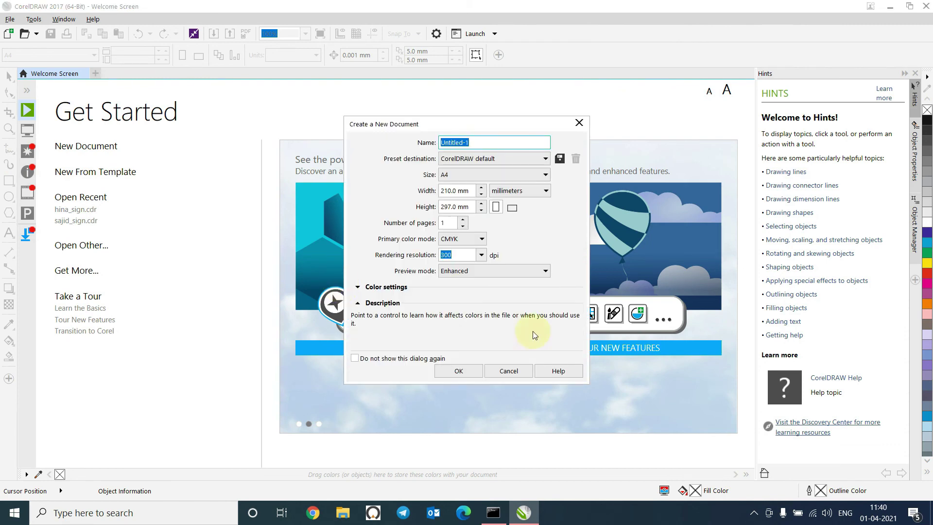
pyautogui.click(458, 371)
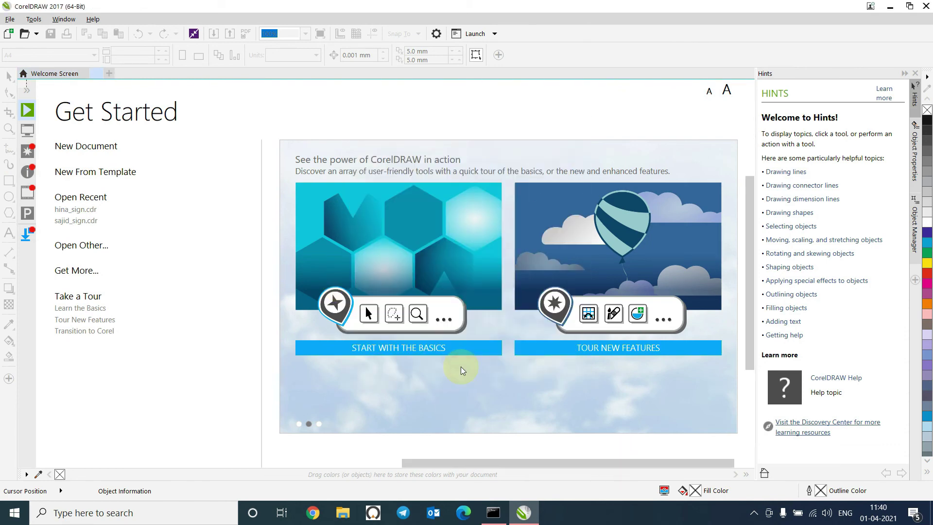
pyautogui.hotkey('ctrl', 'i')
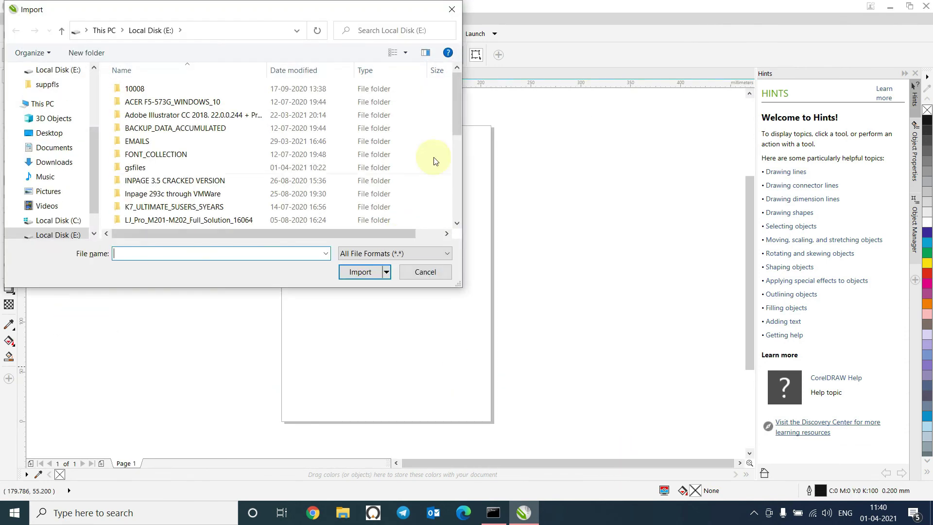
pyautogui.moveTo(453, 124); pyautogui.dragTo(457, 214)
pyautogui.click(146, 195)
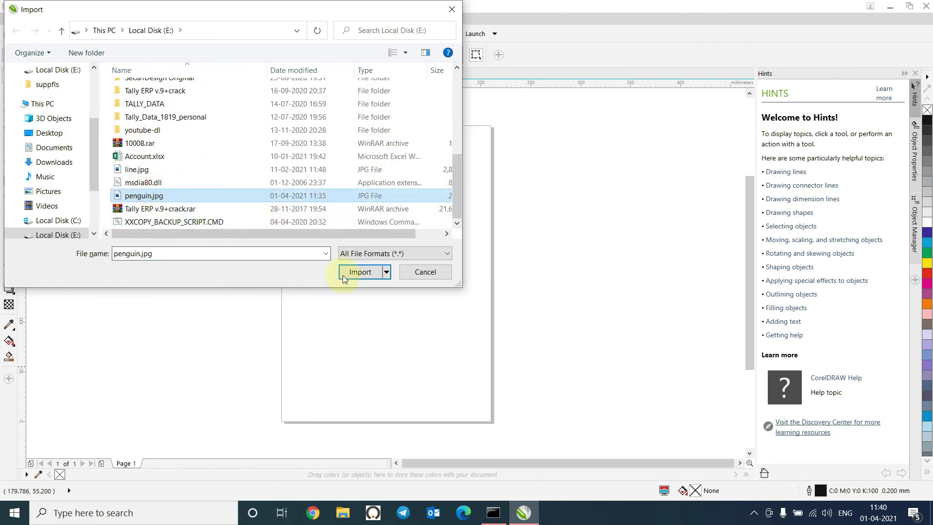
pyautogui.click(360, 272)
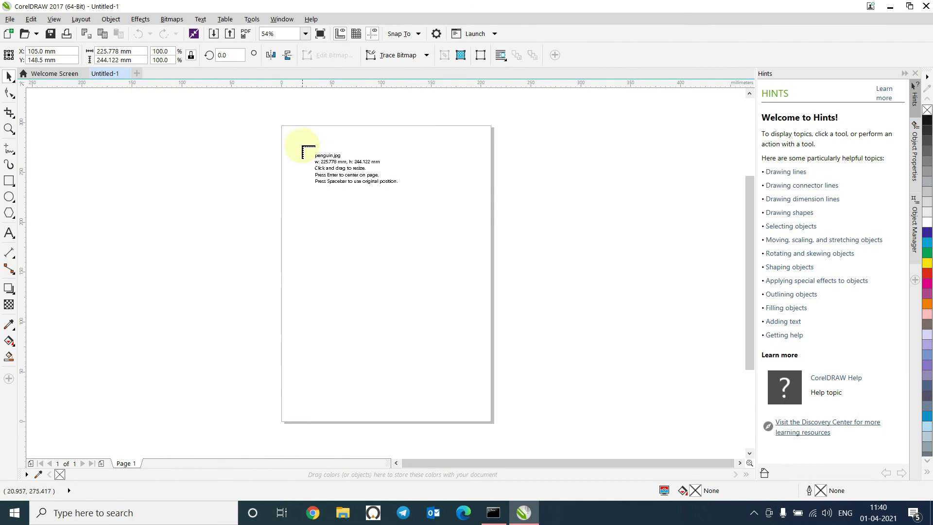
pyautogui.click(301, 145)
# Scale the penguin image to 90% and centre it on the page
pyautogui.doubleClick(163, 51)
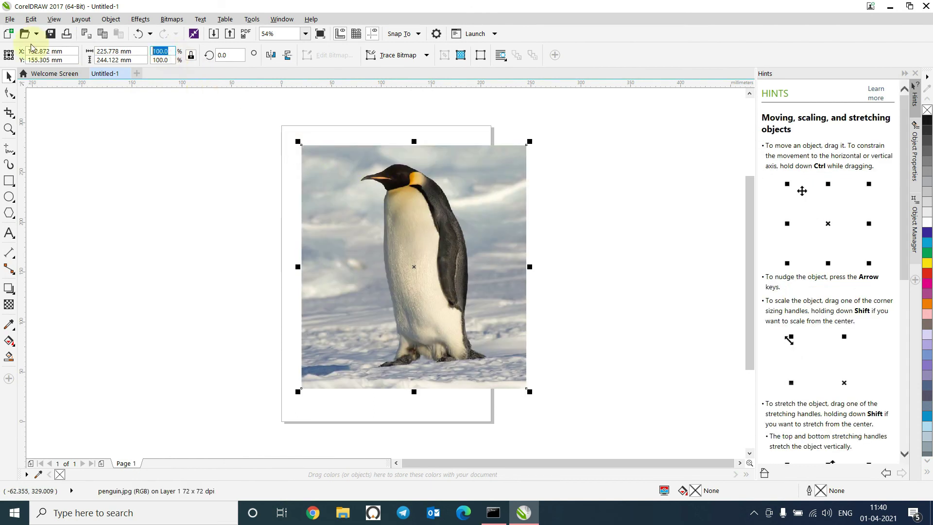
pyautogui.write('90')
pyautogui.press('Return')
pyautogui.press('p')
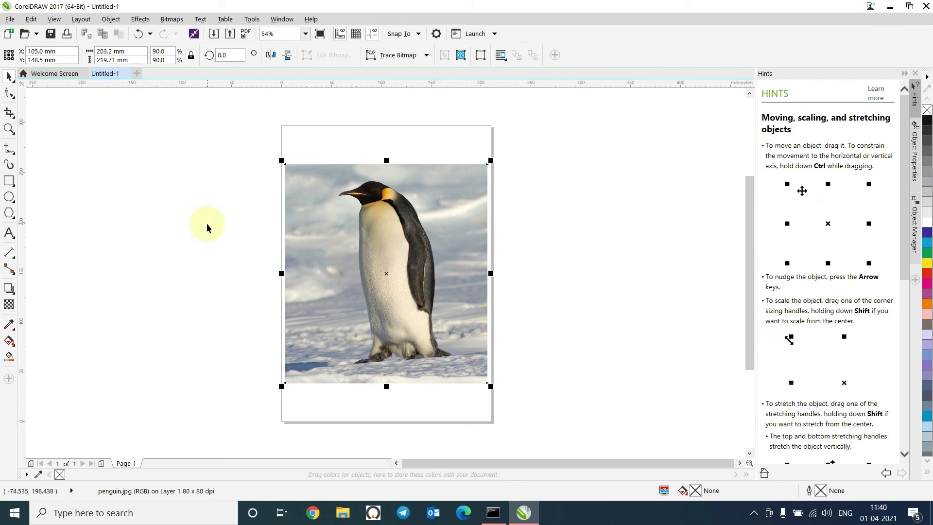
# Open the Print dialog with HALFTONE_PRINTER selected as the printer
pyautogui.hotkey('ctrl', 'p')
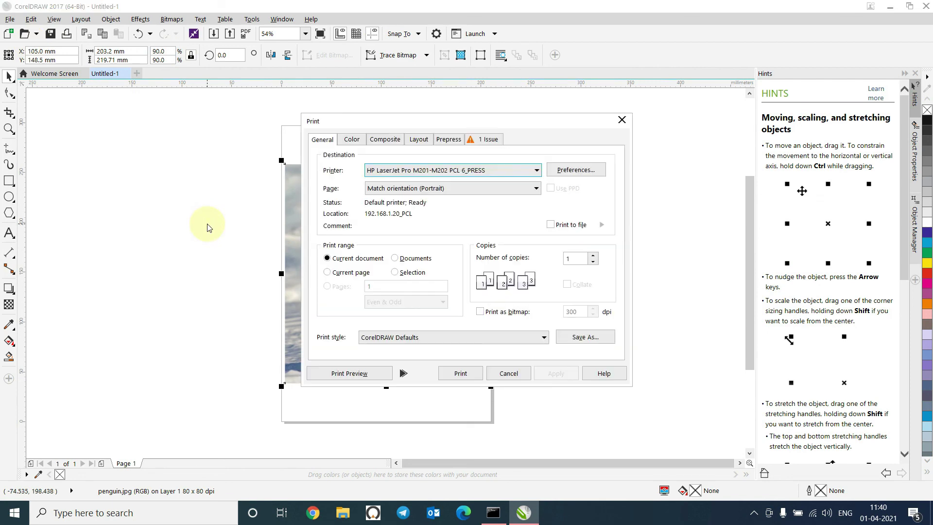
pyautogui.click(456, 171)
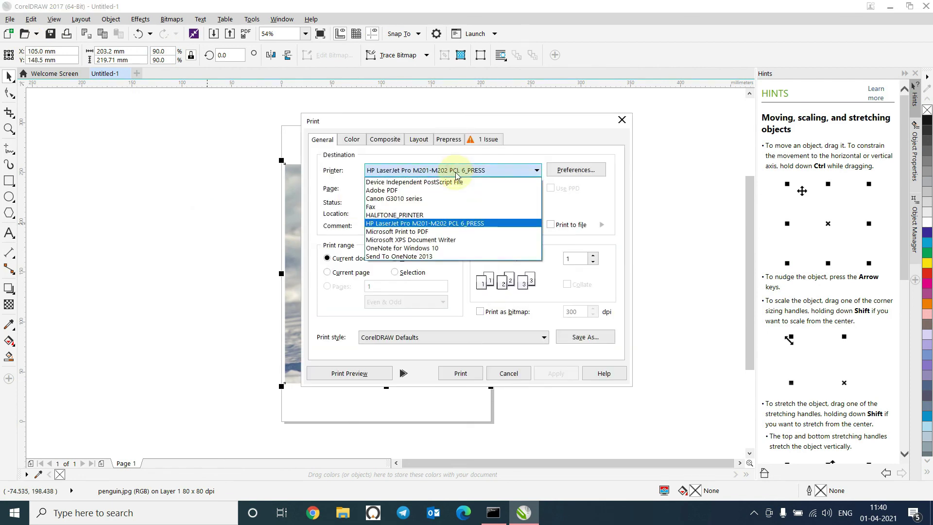
pyautogui.click(421, 217)
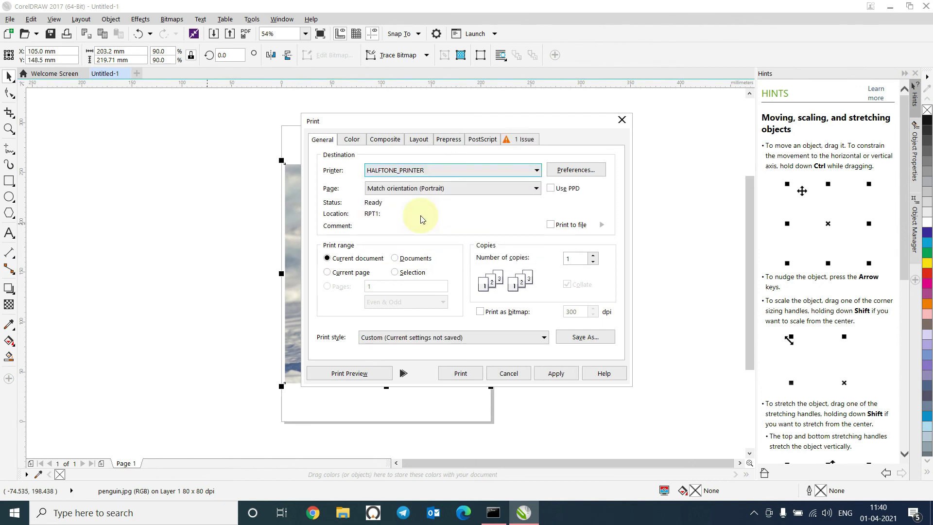